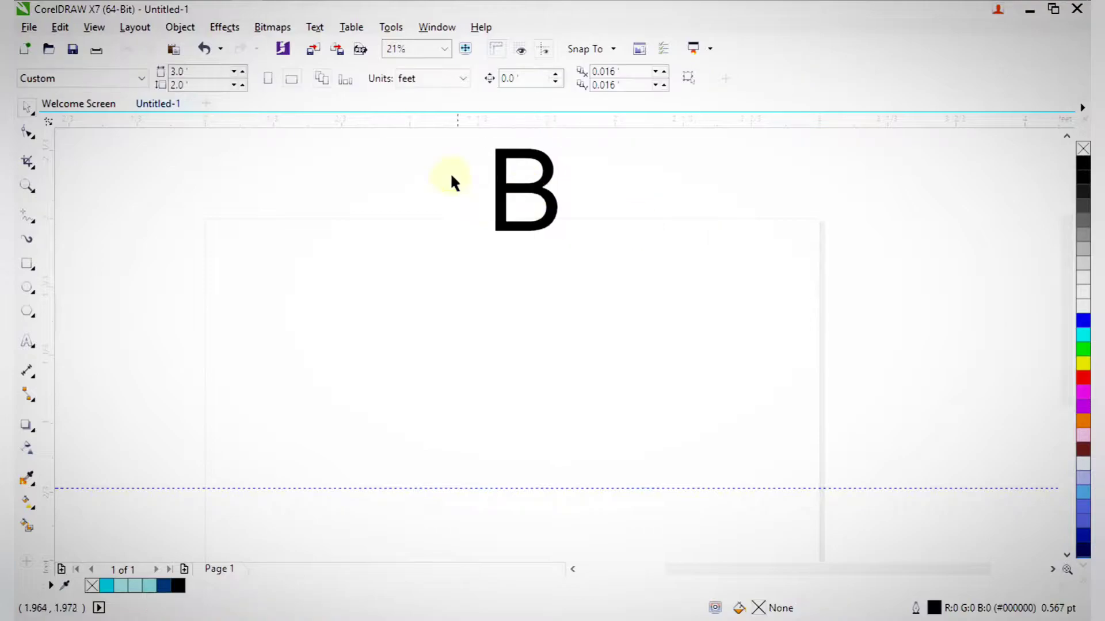
Draw a closed two-node diagonal line with the Polyline tool, about 0.222 ft wide and 0.328 ft high
drag(443, 335, 598, 510)
drag(368, 233, 742, 349)
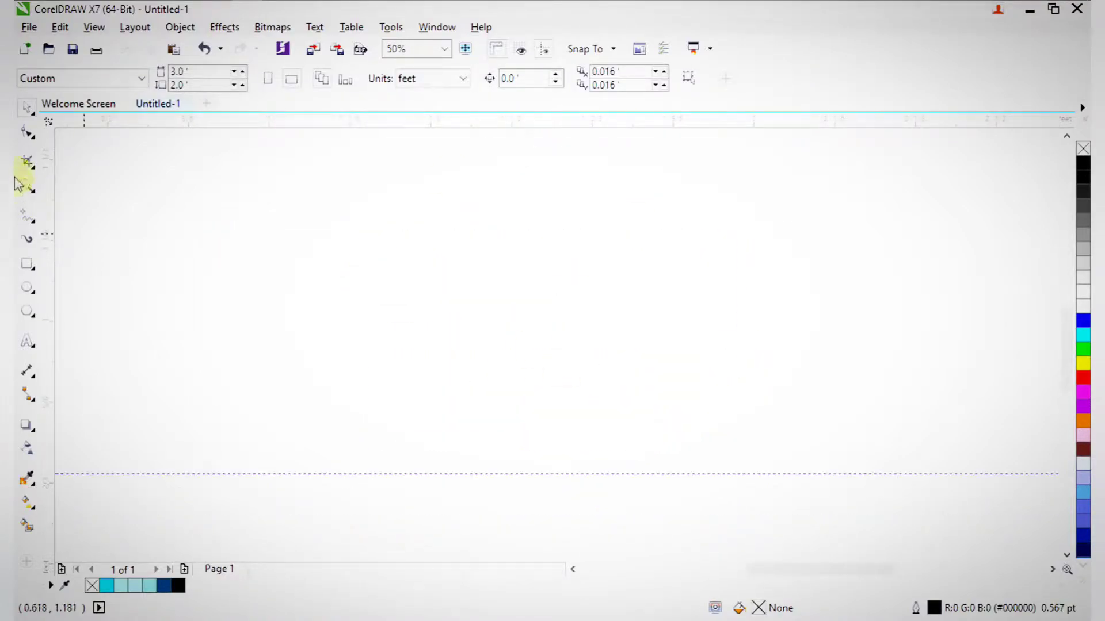
click(27, 219)
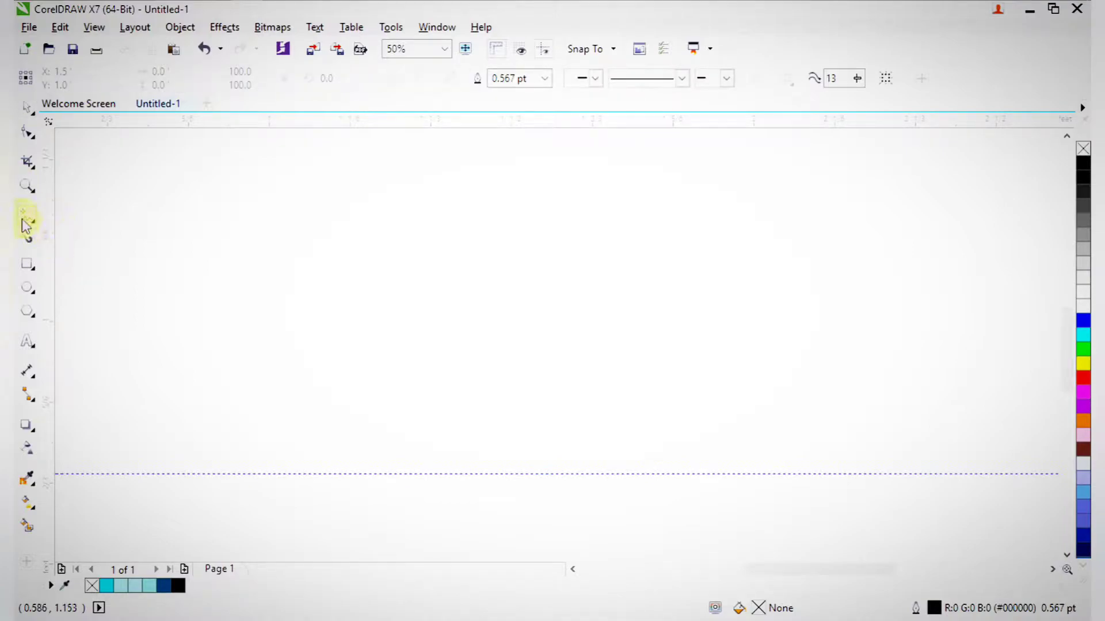
click(32, 222)
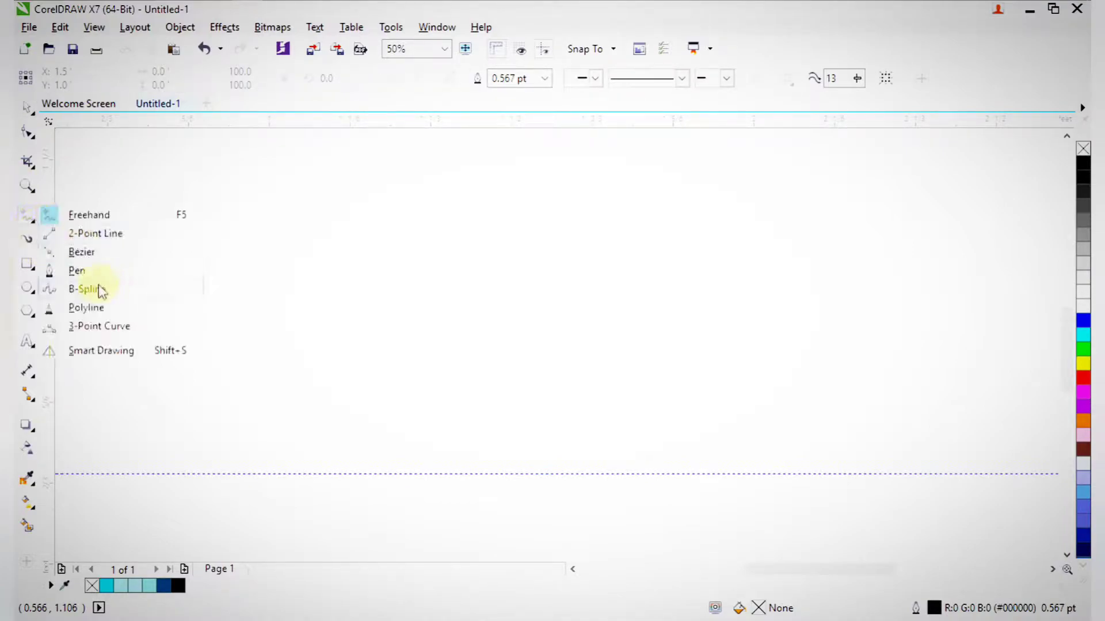
click(81, 307)
drag(276, 217, 667, 426)
scroll(665, 350, down, 2)
key(F2)
drag(533, 224, 749, 417)
key(Escape)
drag(443, 229, 713, 485)
click(685, 212)
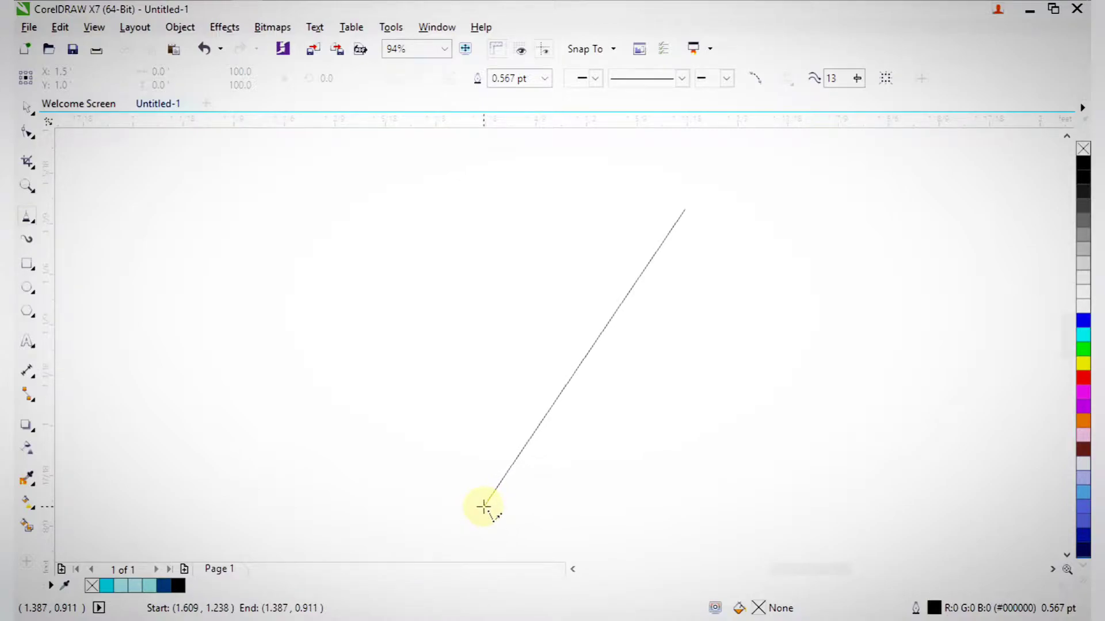
click(485, 508)
double_click(684, 209)
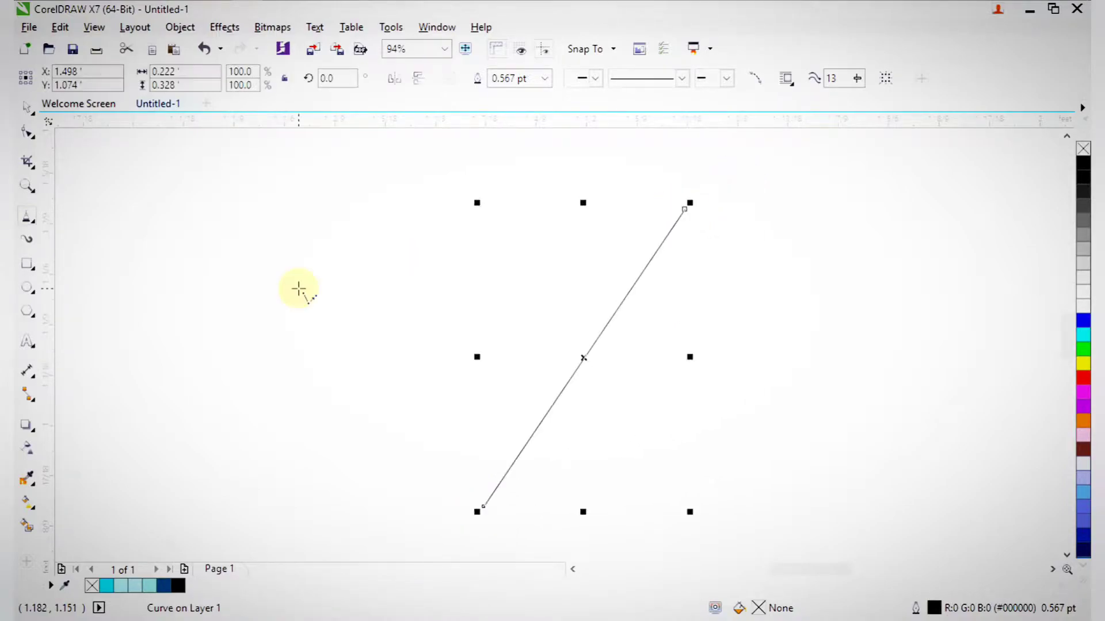
Convert both segments of the diagonal line to curves and bend them apart from each other
click(23, 138)
drag(309, 202, 637, 506)
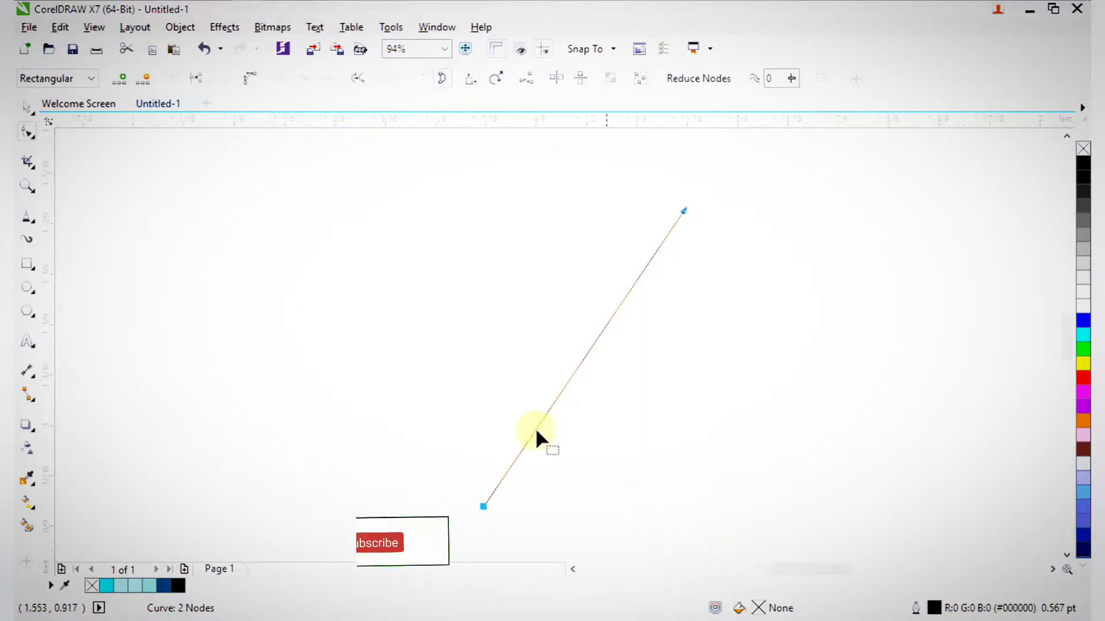
scroll(708, 547, up, 1)
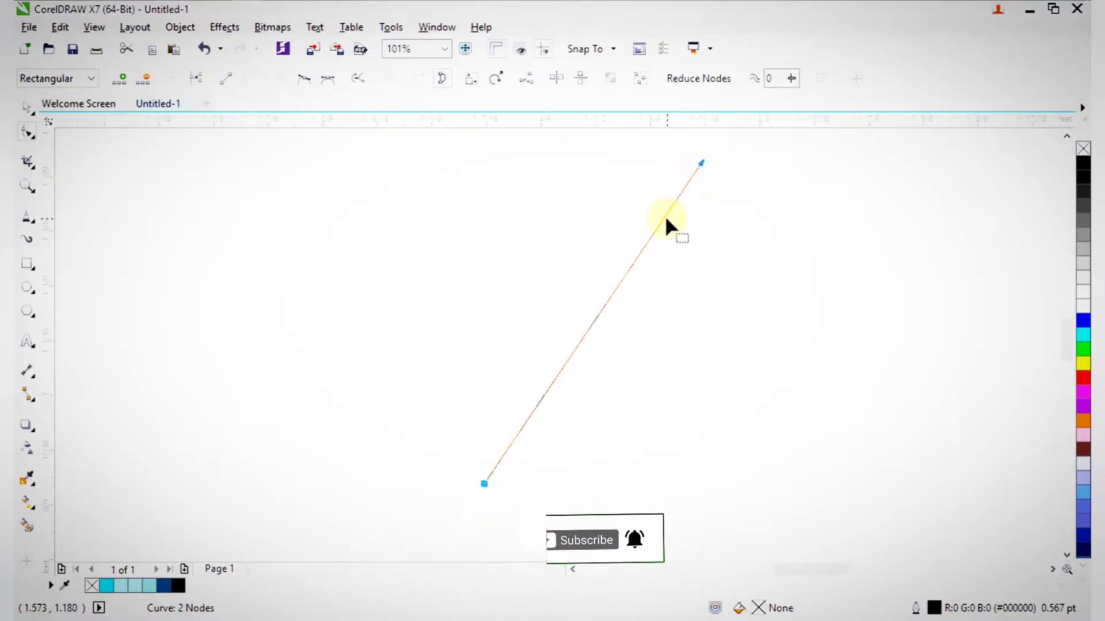
drag(645, 242, 638, 168)
click(484, 483)
drag(541, 345, 633, 431)
scroll(611, 224, down, 2)
key(F2)
drag(533, 163, 668, 318)
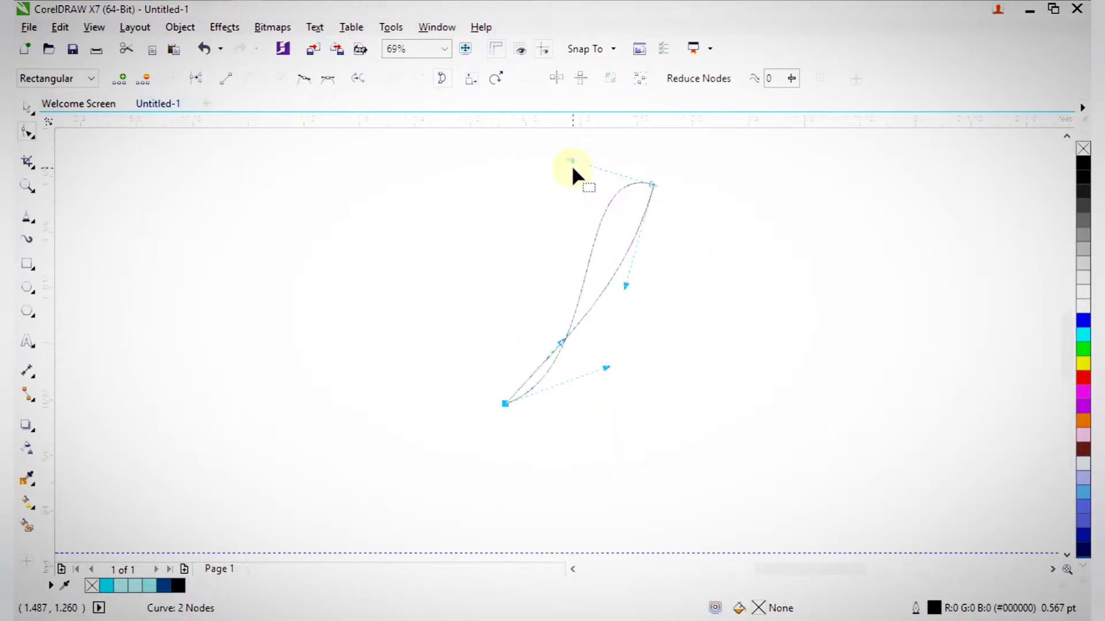
Adjust the curve handles at both end nodes to shape the line into a slanted S-shaped stem with pointed ends
drag(569, 160, 535, 158)
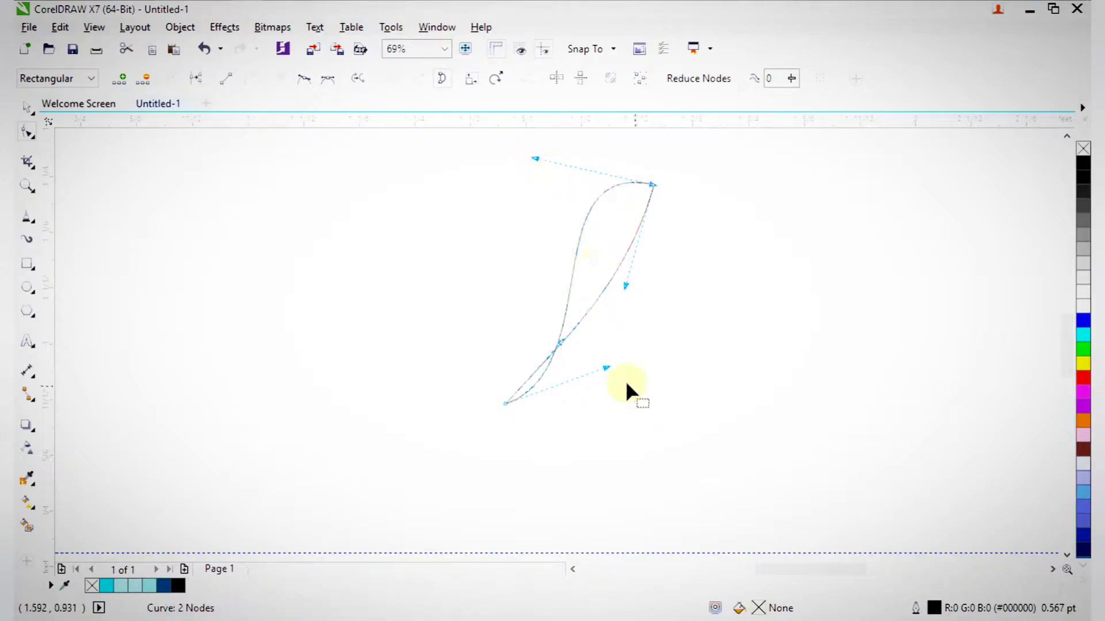
drag(605, 369, 608, 371)
drag(558, 343, 615, 442)
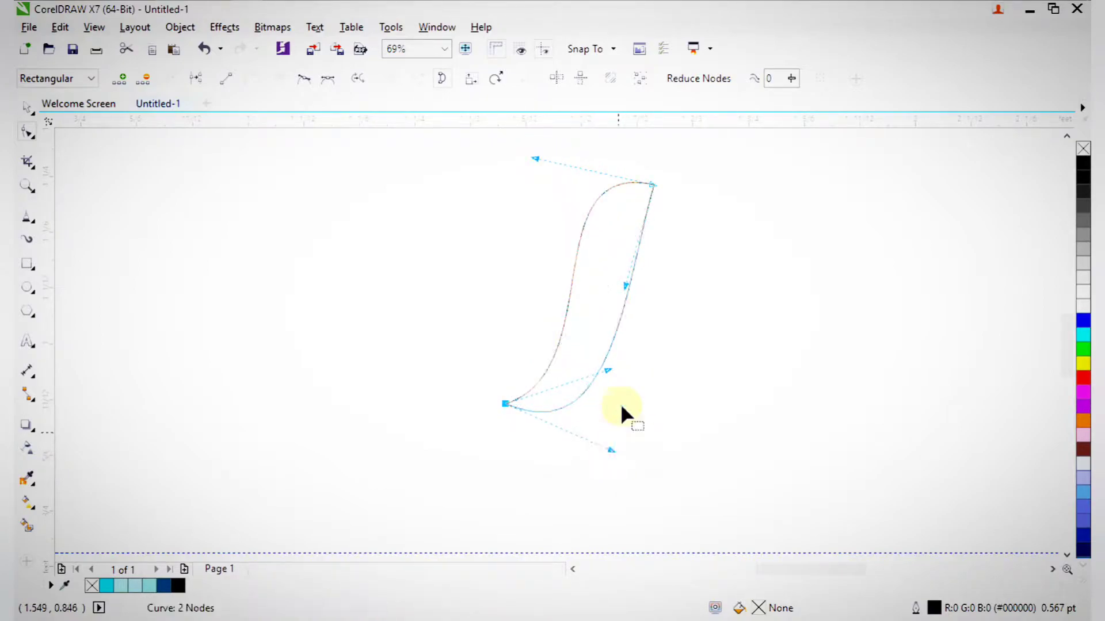
drag(623, 282, 607, 234)
drag(606, 372, 630, 380)
key(ctrl+z)
drag(615, 451, 650, 450)
drag(608, 233, 599, 228)
drag(652, 450, 652, 454)
key(space)
click(809, 350)
scroll(802, 347, down, 2)
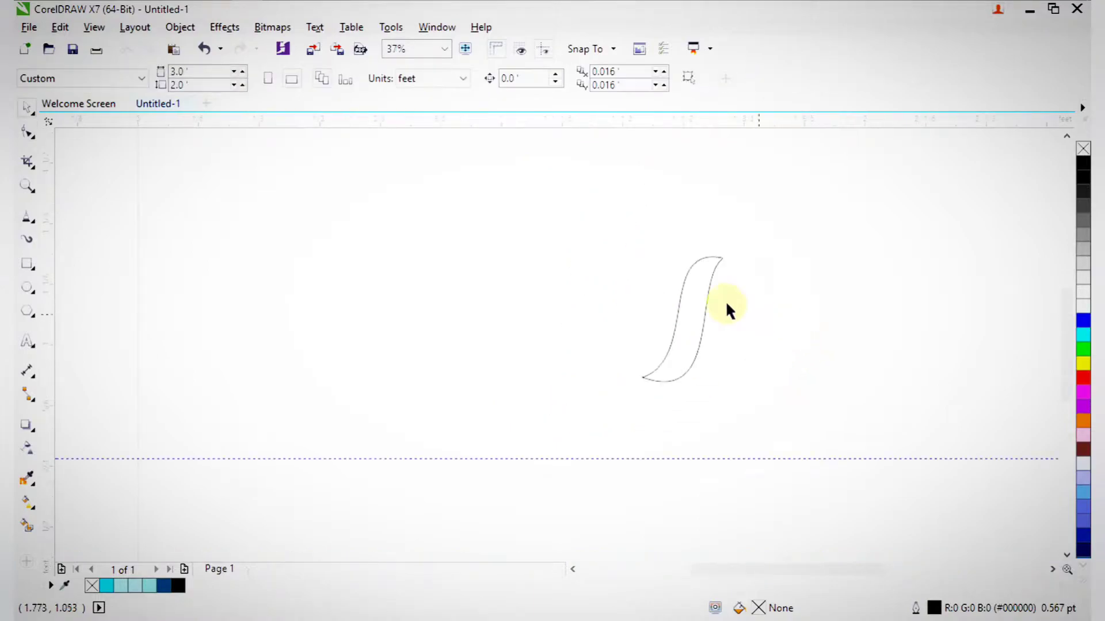
Start a straight-sided B outline around the stem with the Polyline tool, placing the inner corner points from upper tip to lower tail
scroll(858, 330, up, 2)
scroll(668, 345, down, 2)
drag(527, 219, 703, 404)
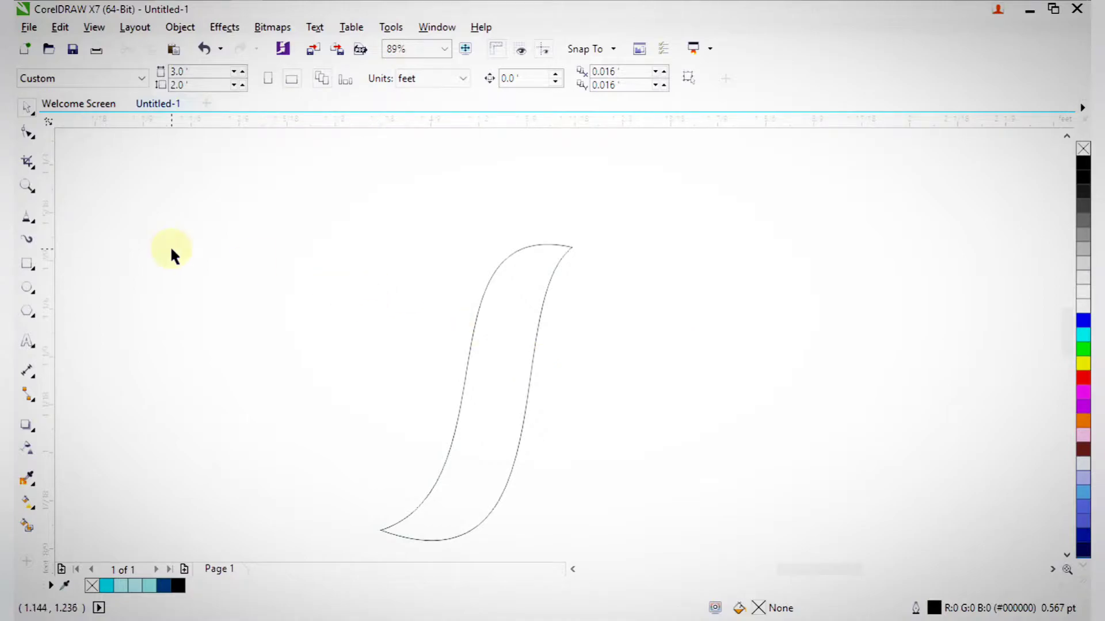
click(35, 214)
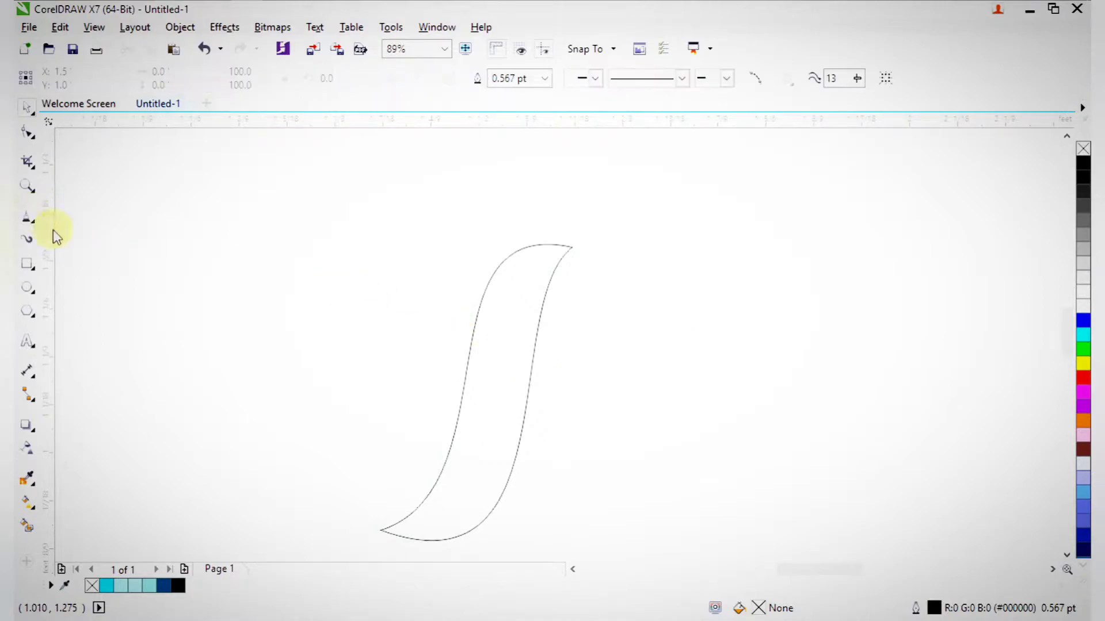
click(431, 310)
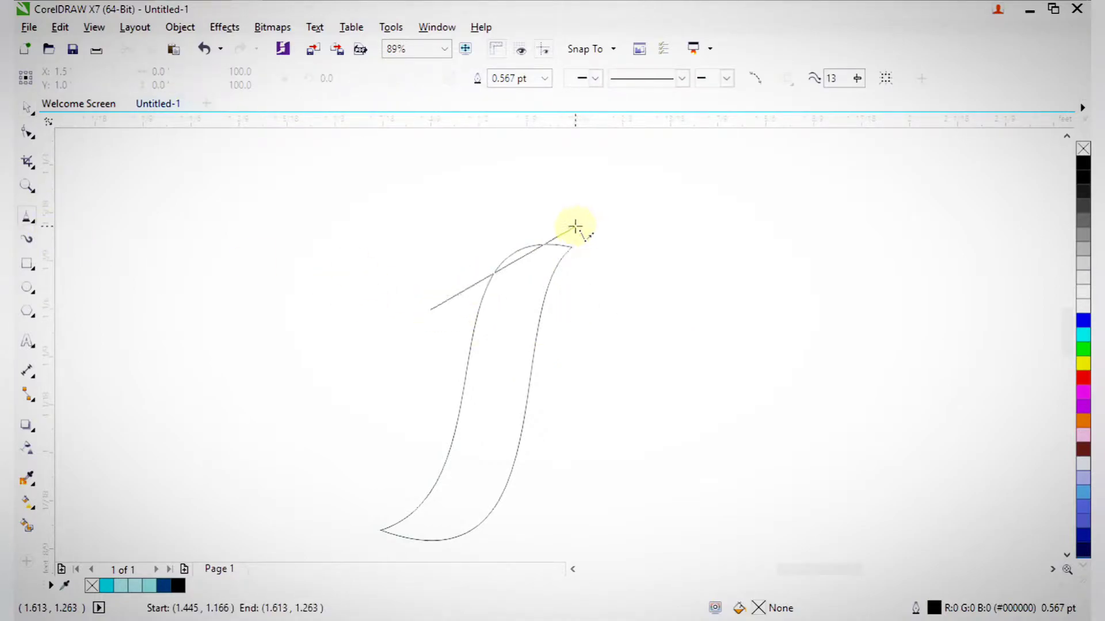
click(576, 225)
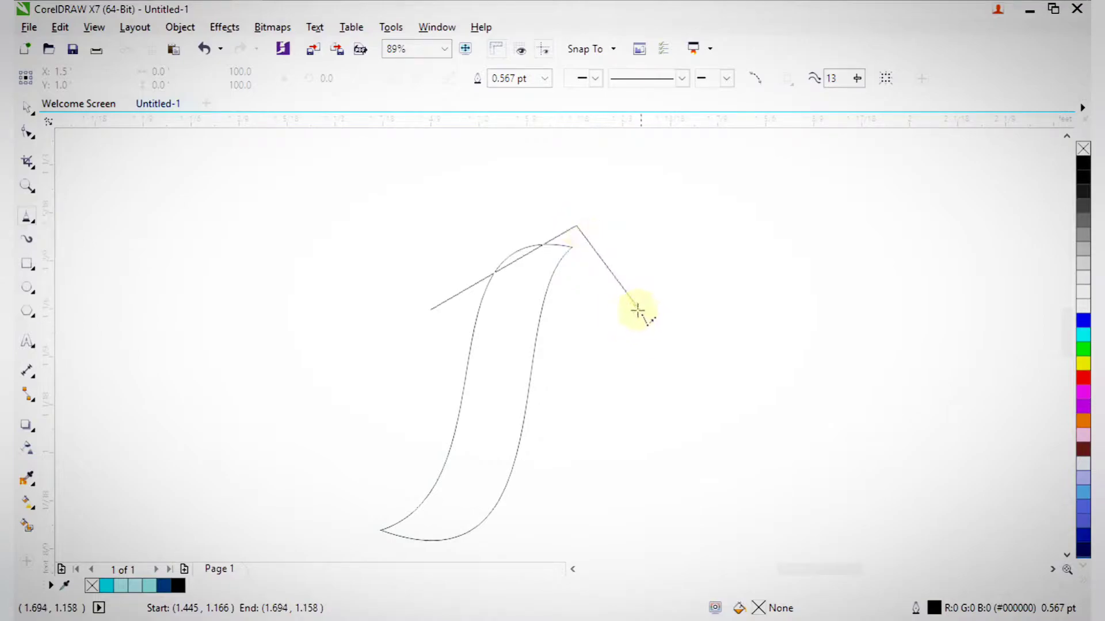
click(632, 304)
click(553, 393)
scroll(572, 423, down, 4)
scroll(562, 389, up, 4)
click(624, 414)
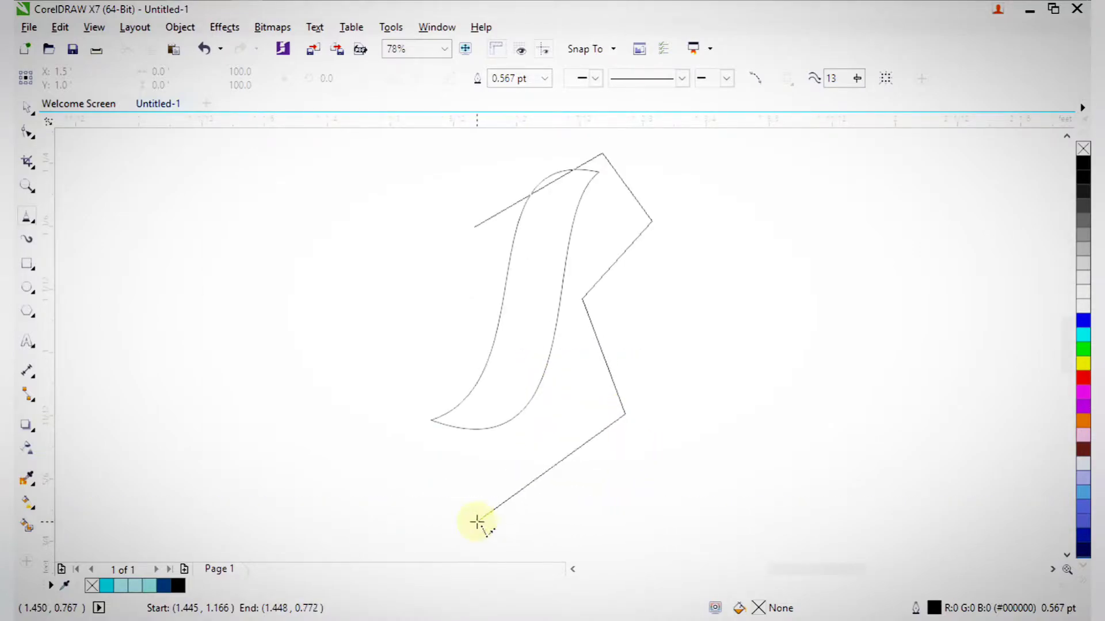
click(452, 490)
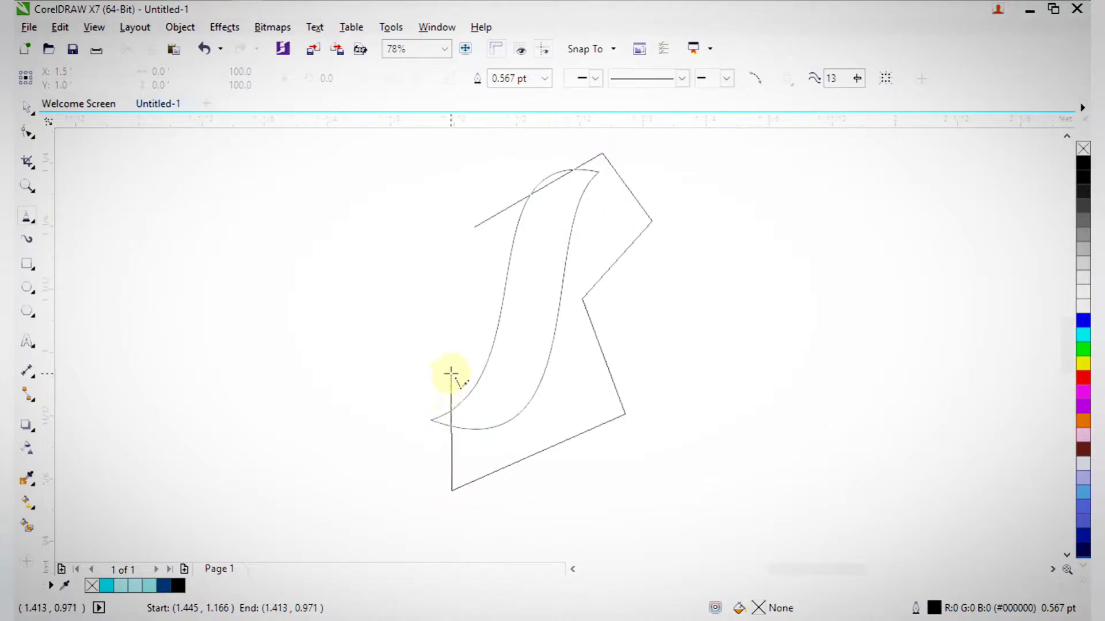
click(451, 373)
Continue the B outline along its outer side and close it at the upper tip, about 0.412 by 0.584 ft overall
scroll(377, 487, down, 1)
scroll(542, 591, up, 1)
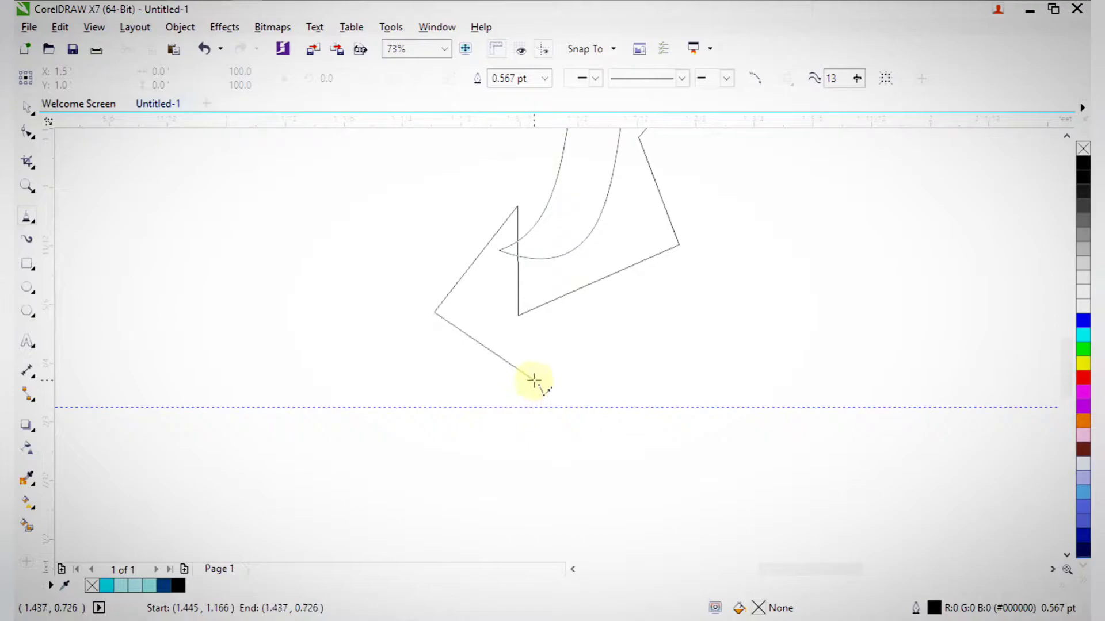
click(533, 377)
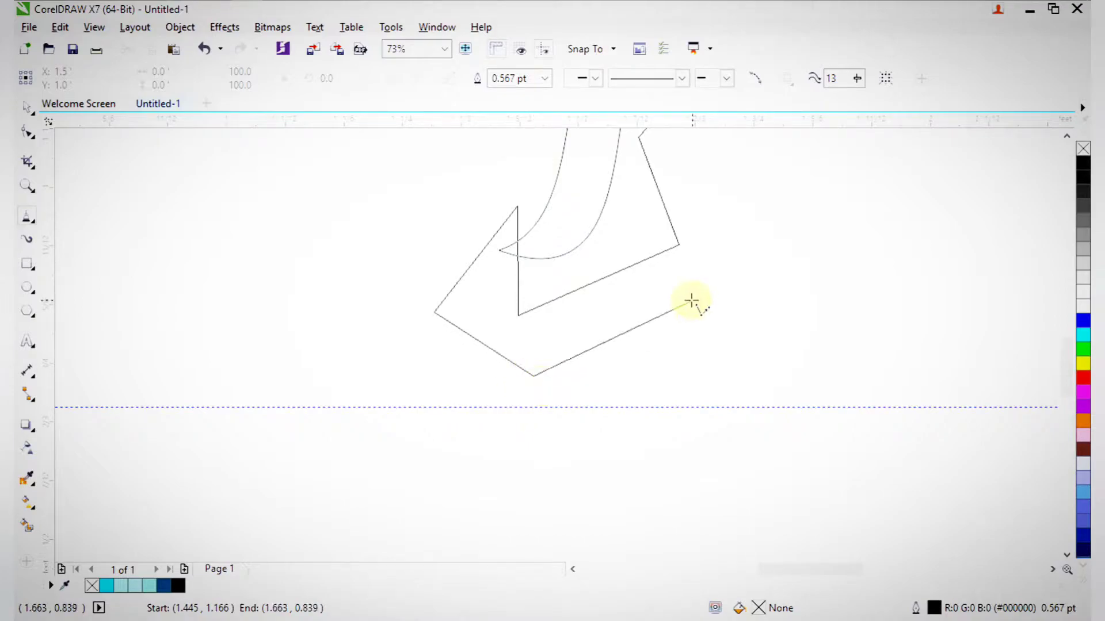
click(724, 284)
scroll(715, 284, down, 4)
scroll(639, 390, up, 3)
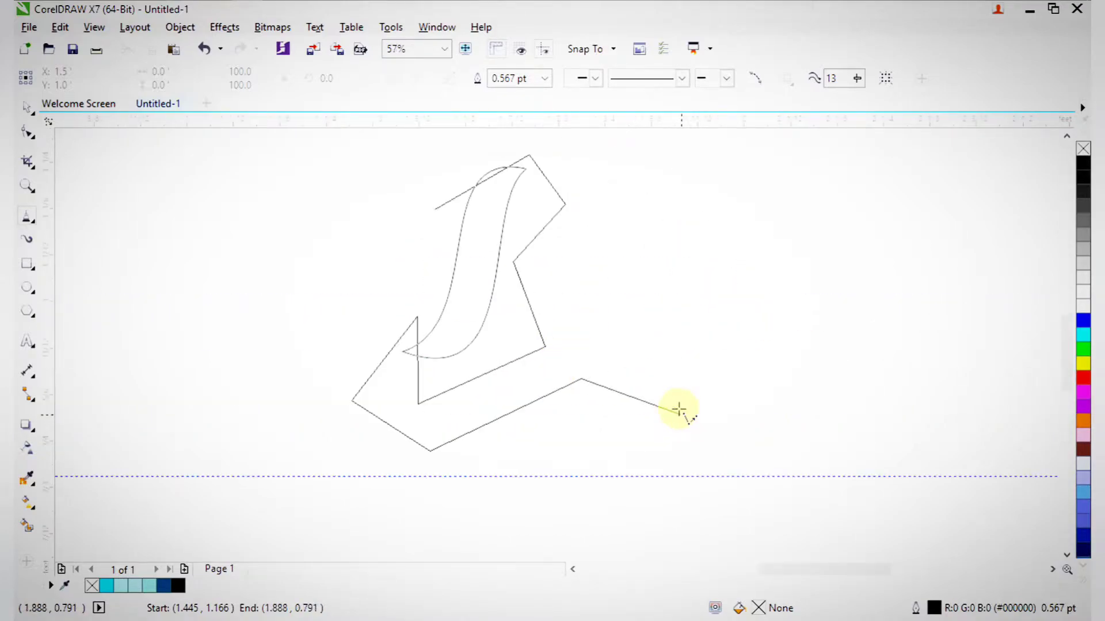
click(567, 268)
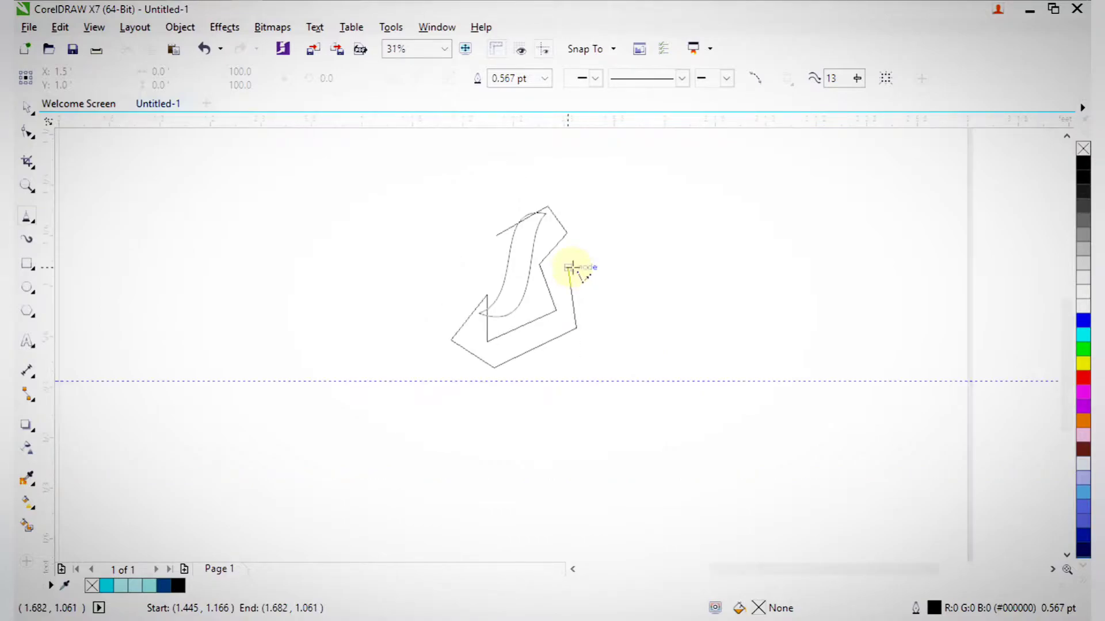
scroll(606, 282, up, 1)
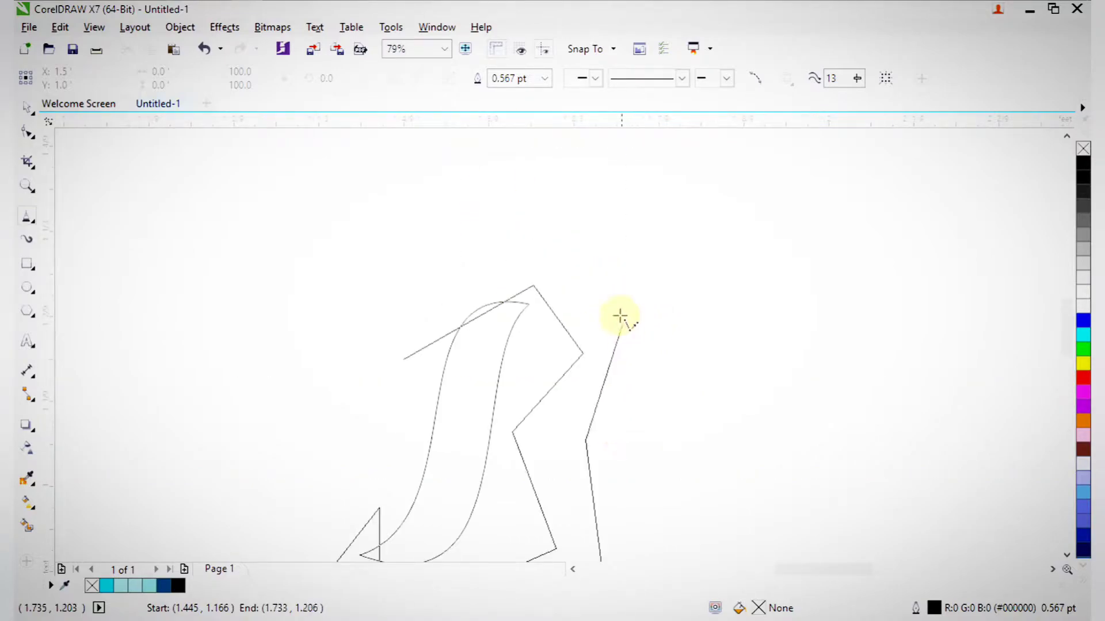
click(597, 257)
click(469, 245)
click(405, 356)
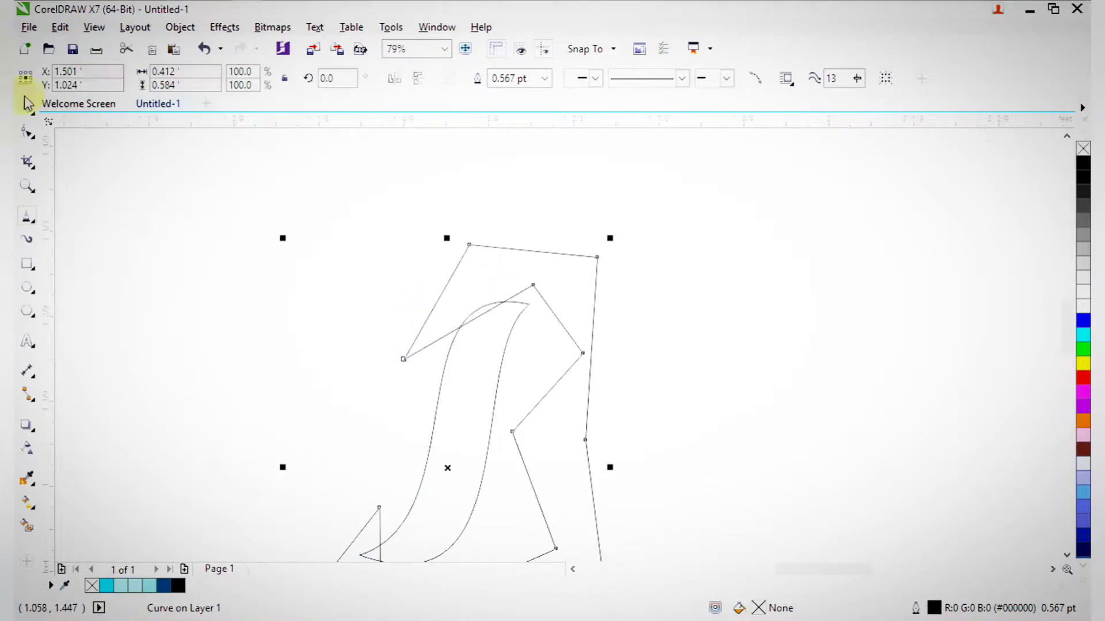
Convert all segments of the B outline to curves and bow the top and upper-left outer segments outward
click(27, 132)
scroll(399, 226, down, 3)
drag(309, 205, 588, 502)
key(F2)
drag(324, 193, 539, 343)
scroll(742, 397, up, 3)
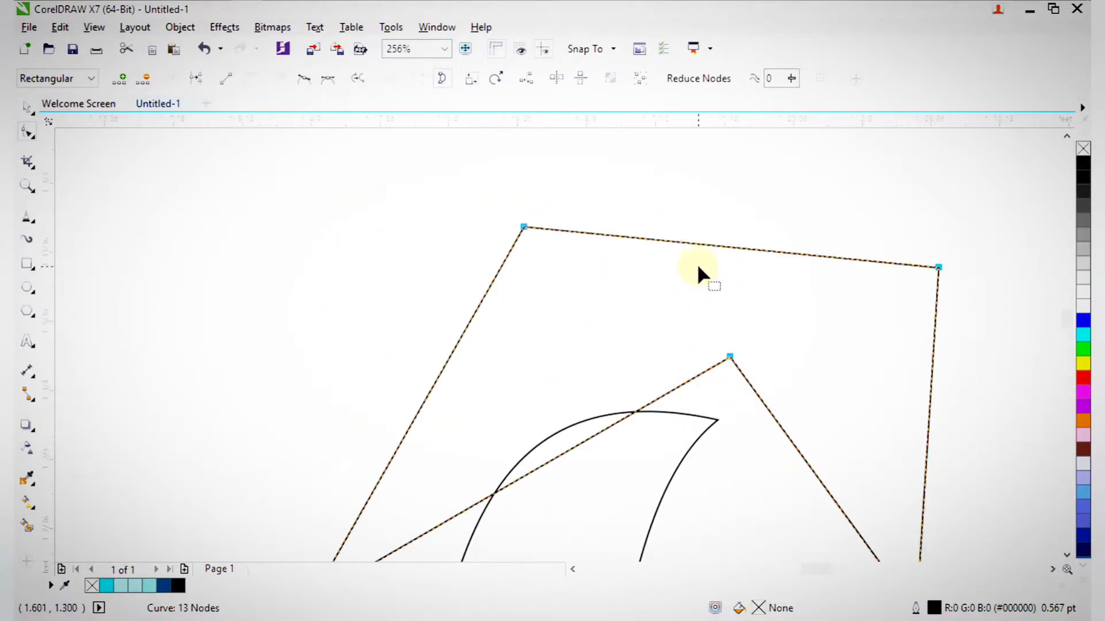
drag(706, 241, 704, 188)
scroll(587, 299, down, 3)
key(F2)
drag(387, 247, 611, 464)
drag(564, 340, 516, 313)
Bow the outer right side of the upper bowl outward and delete its top-right corner node
scroll(515, 313, down, 5)
key(F2)
drag(458, 259, 710, 484)
drag(681, 315, 752, 312)
click(843, 407)
scroll(797, 367, down, 2)
key(F2)
drag(465, 178, 895, 433)
double_click(663, 277)
Bend the upper bowl's inner segments into a rounded curve and delete the corner node on its right side
scroll(682, 306, down, 2)
key(F2)
drag(530, 246, 717, 409)
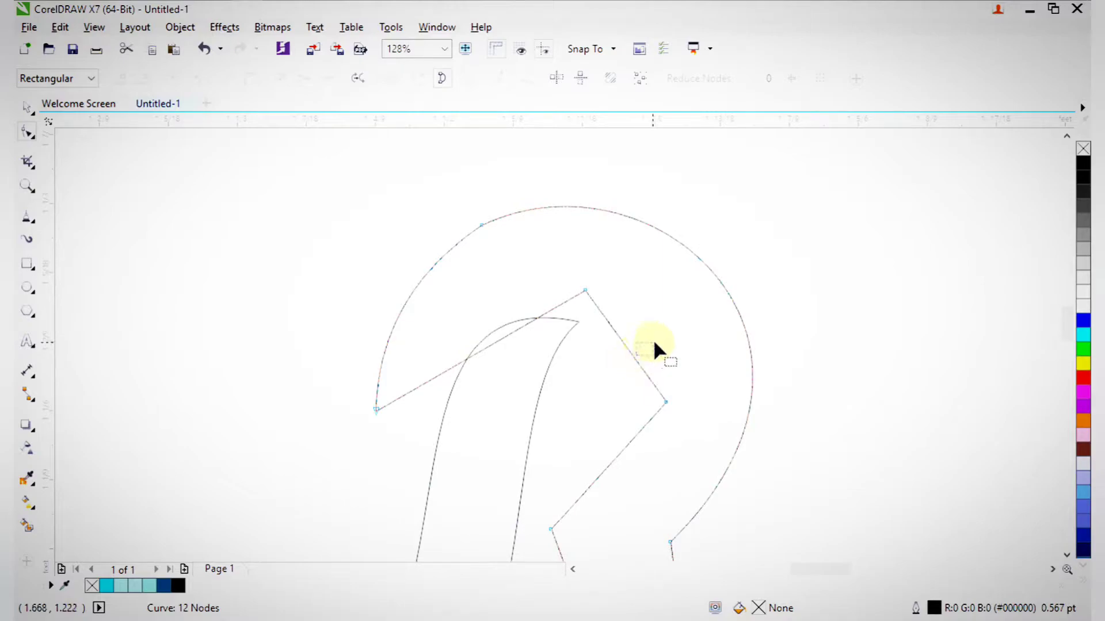
drag(628, 350, 644, 330)
drag(599, 471, 619, 502)
double_click(666, 402)
drag(483, 351, 467, 309)
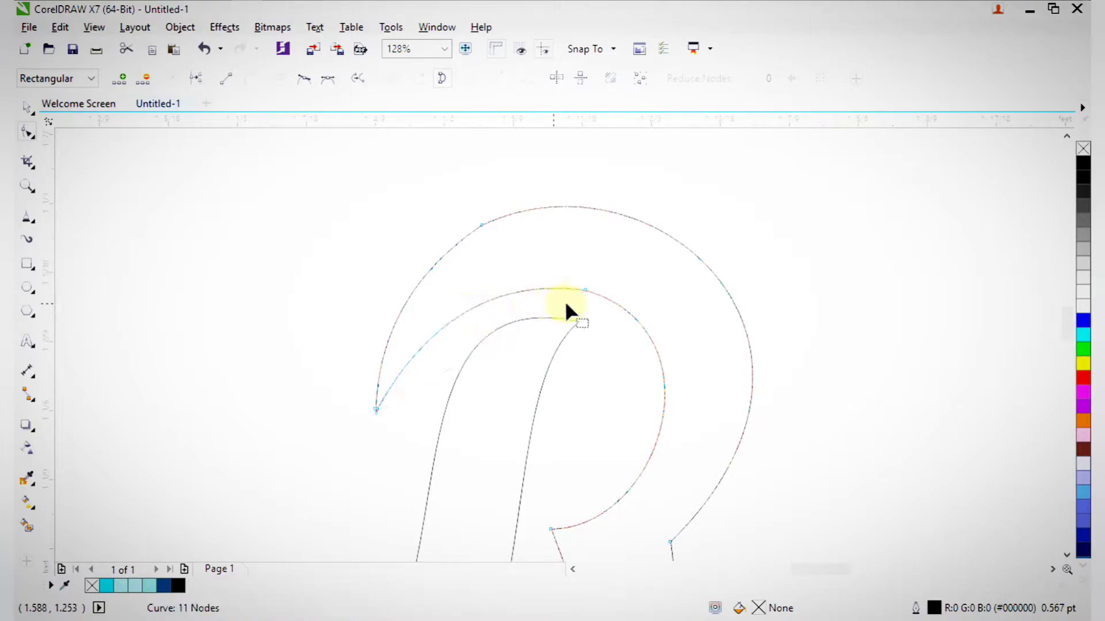
double_click(584, 286)
key(ctrl+z)
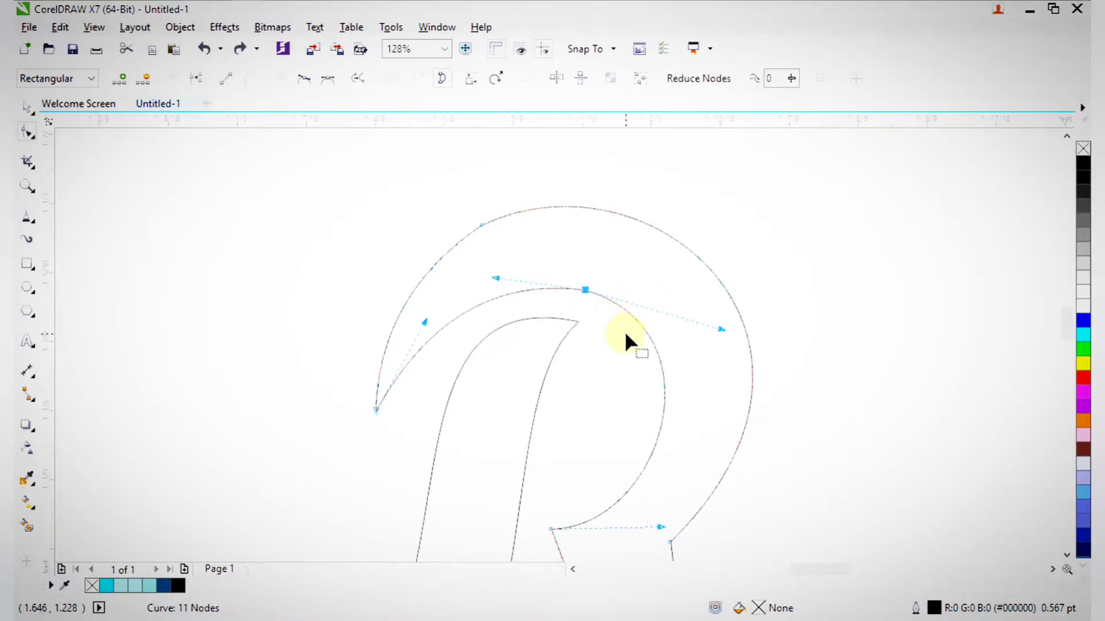
Bow the lower bowl's inner segments outward and delete the corner node between them
scroll(619, 343, down, 4)
drag(491, 276, 703, 529)
key(space)
click(744, 389)
key(F2)
drag(375, 139, 663, 483)
key(F2)
drag(382, 293, 787, 591)
key(F10)
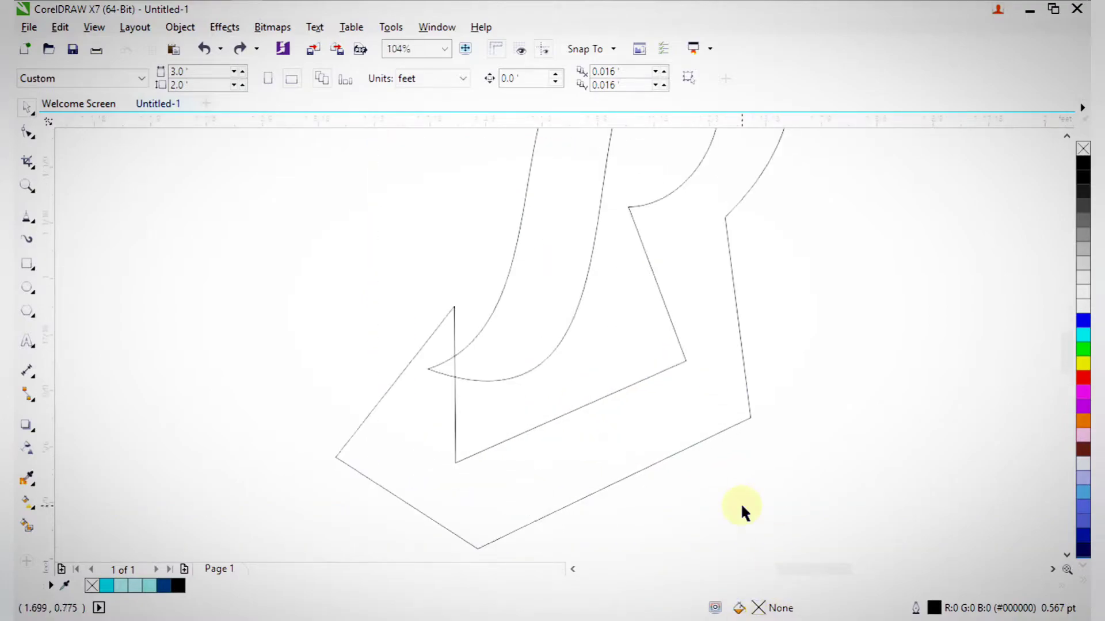
click(619, 395)
drag(588, 405, 599, 450)
drag(664, 298, 688, 271)
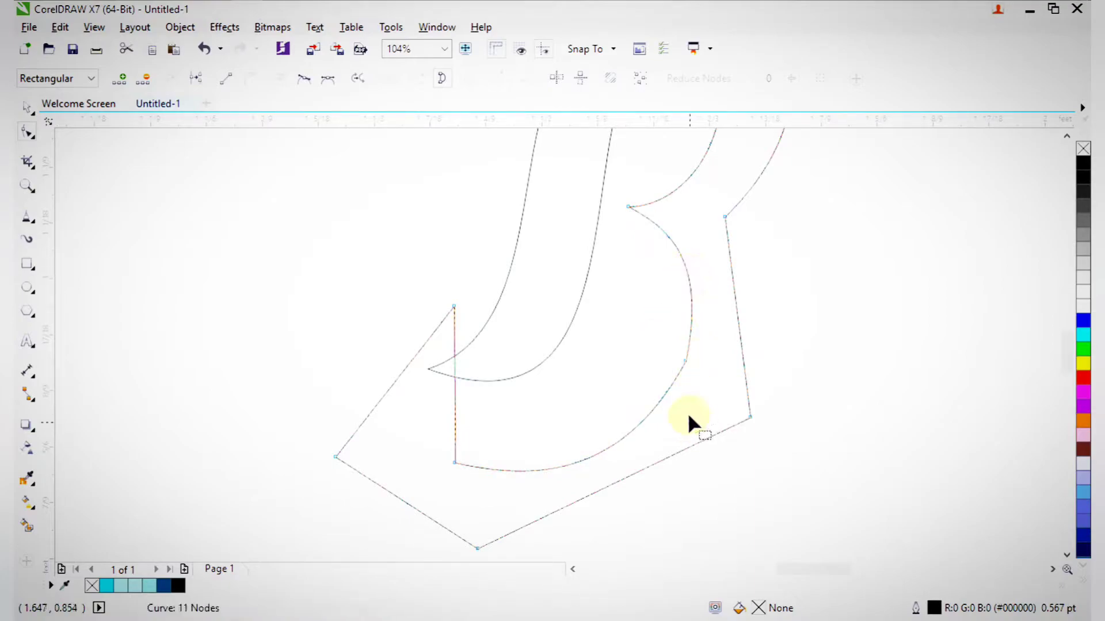
double_click(686, 363)
Bend both sides of the lower-left tail into a curved, pointed hook
drag(454, 422, 345, 348)
click(454, 306)
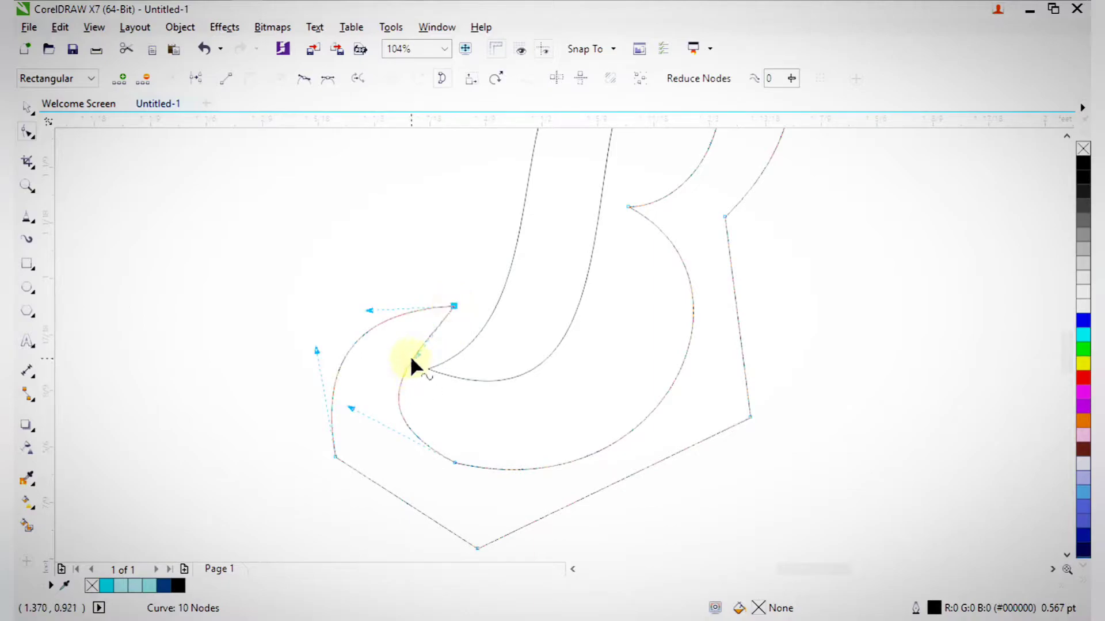
drag(412, 359, 379, 331)
click(355, 407)
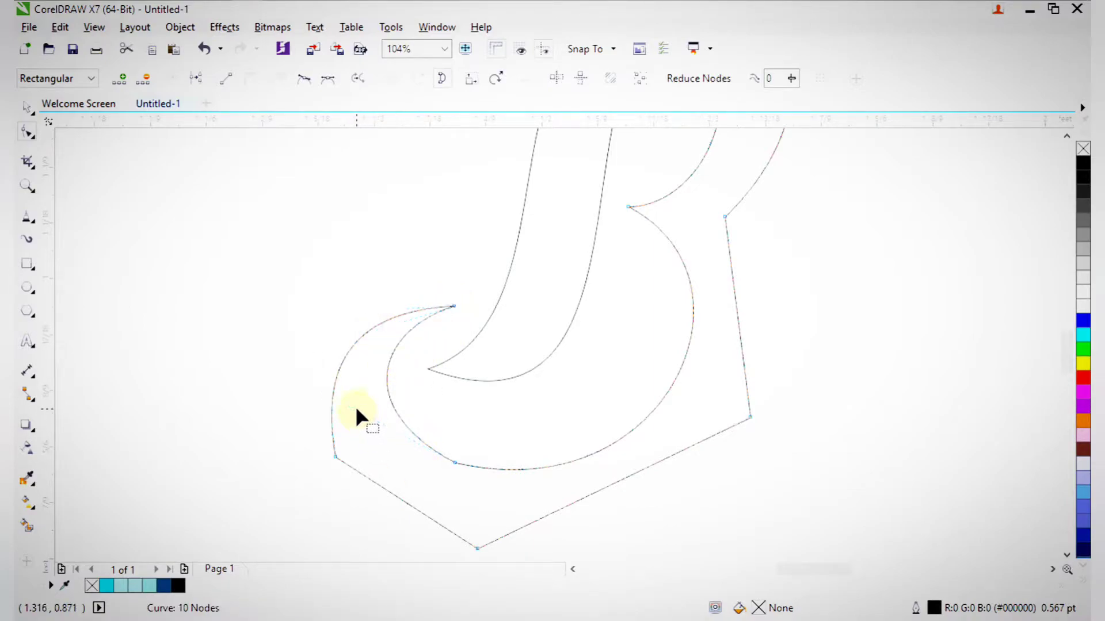
key(space)
Bow the lower bowl's three outer segments outward into rounded curves
scroll(506, 457, down, 2)
key(F2)
drag(364, 311, 605, 541)
key(space)
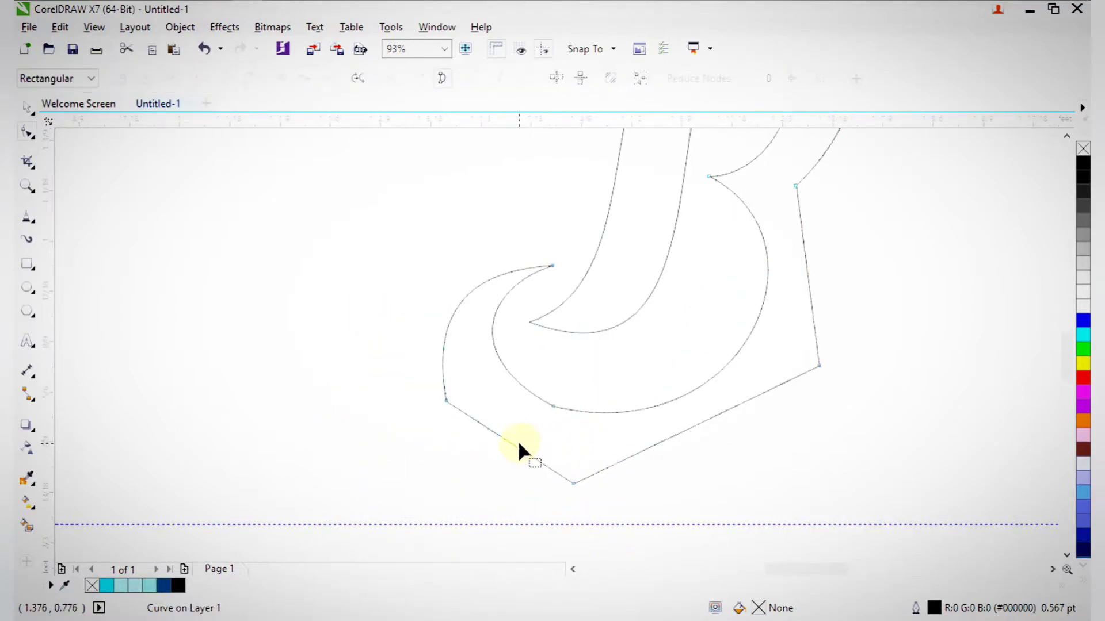
drag(510, 440, 501, 463)
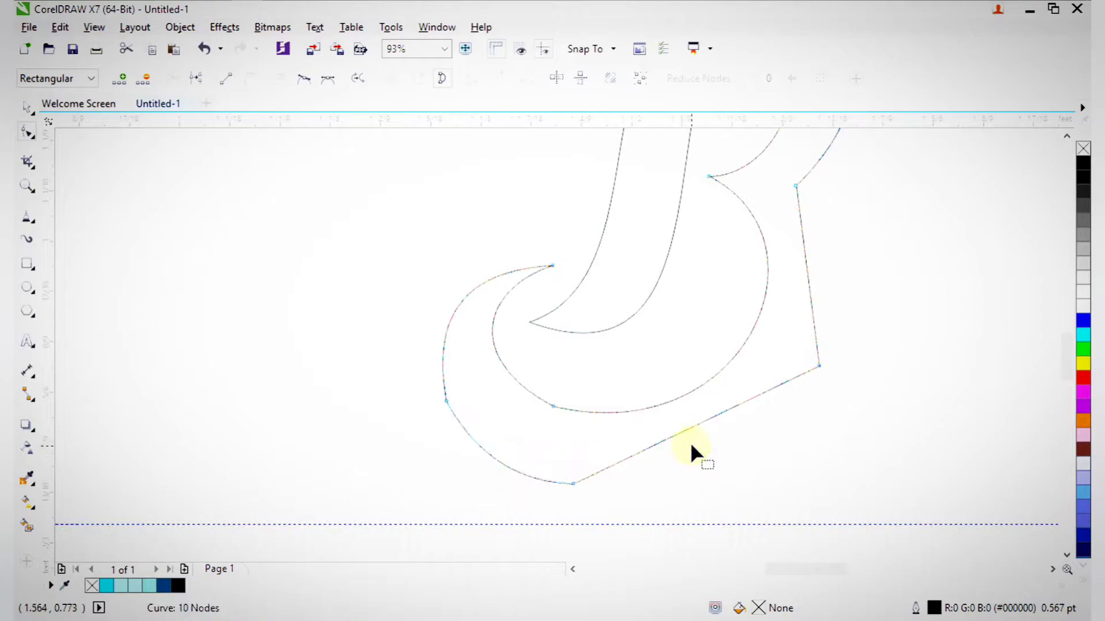
drag(699, 426, 708, 464)
drag(809, 285, 834, 275)
click(877, 349)
Smooth the lower bowl's outer edge by deleting the corner nodes on its right and left sides
scroll(881, 354, down, 1)
key(F2)
drag(585, 255, 877, 455)
click(785, 365)
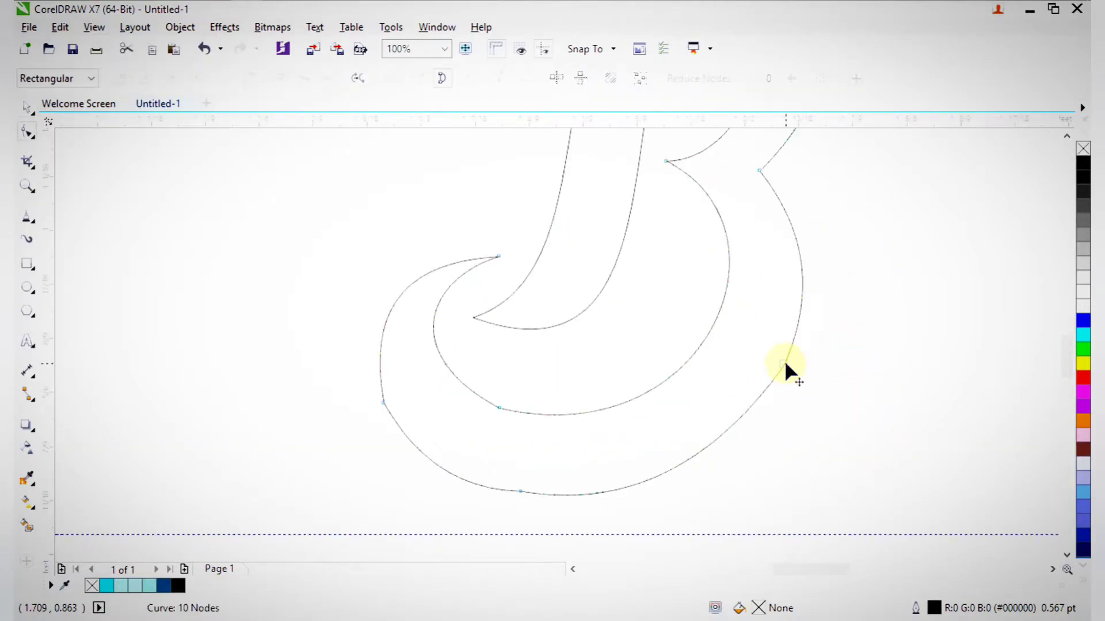
double_click(387, 403)
double_click(494, 400)
key(ctrl+z)
key(space)
click(817, 350)
scroll(719, 257, down, 3)
drag(822, 400, 822, 400)
drag(425, 199, 732, 490)
click(27, 217)
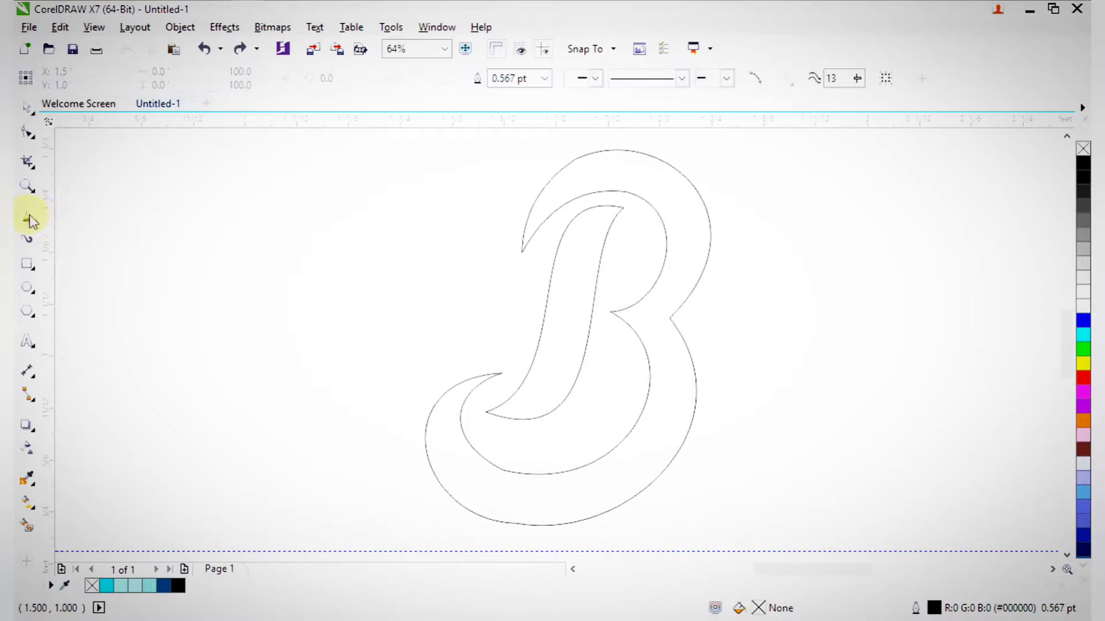
click(519, 253)
double_click(618, 168)
double_click(686, 238)
double_click(644, 319)
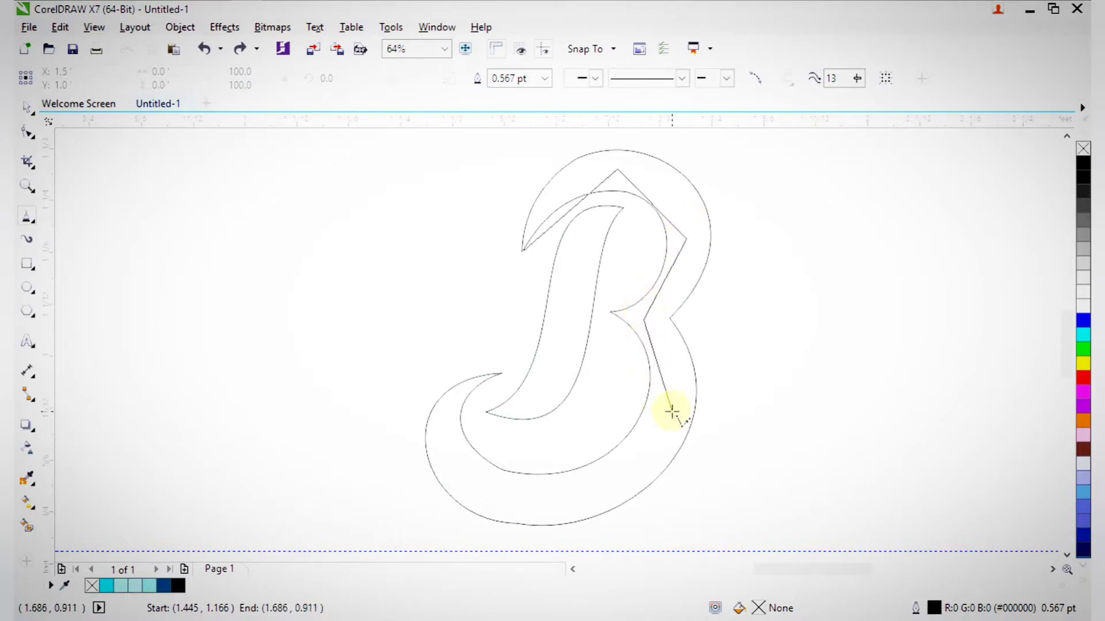
double_click(672, 412)
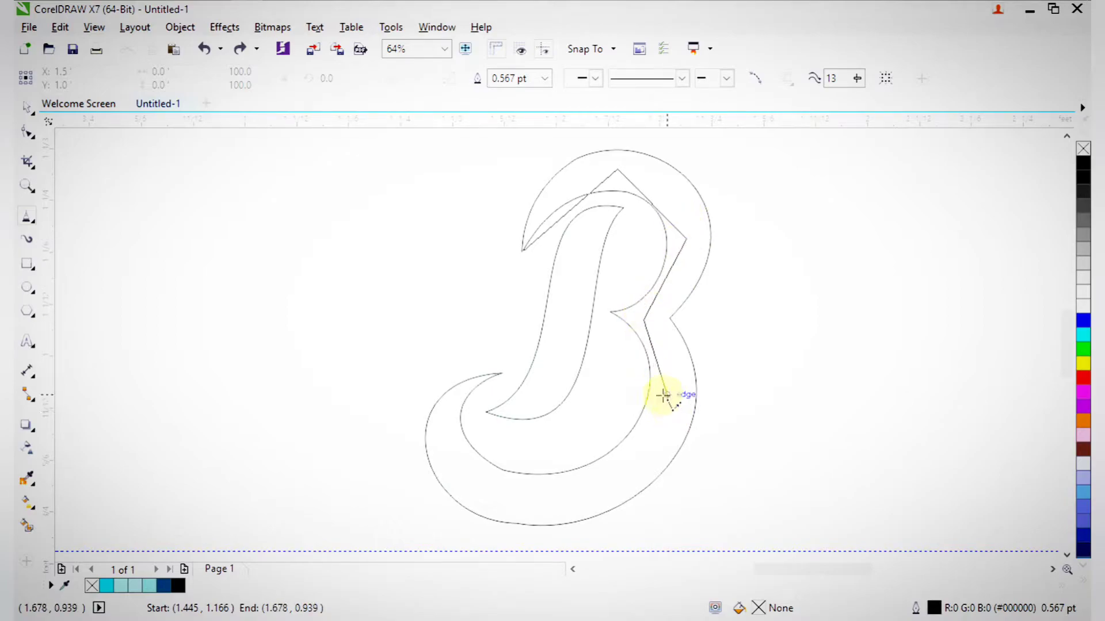
double_click(554, 502)
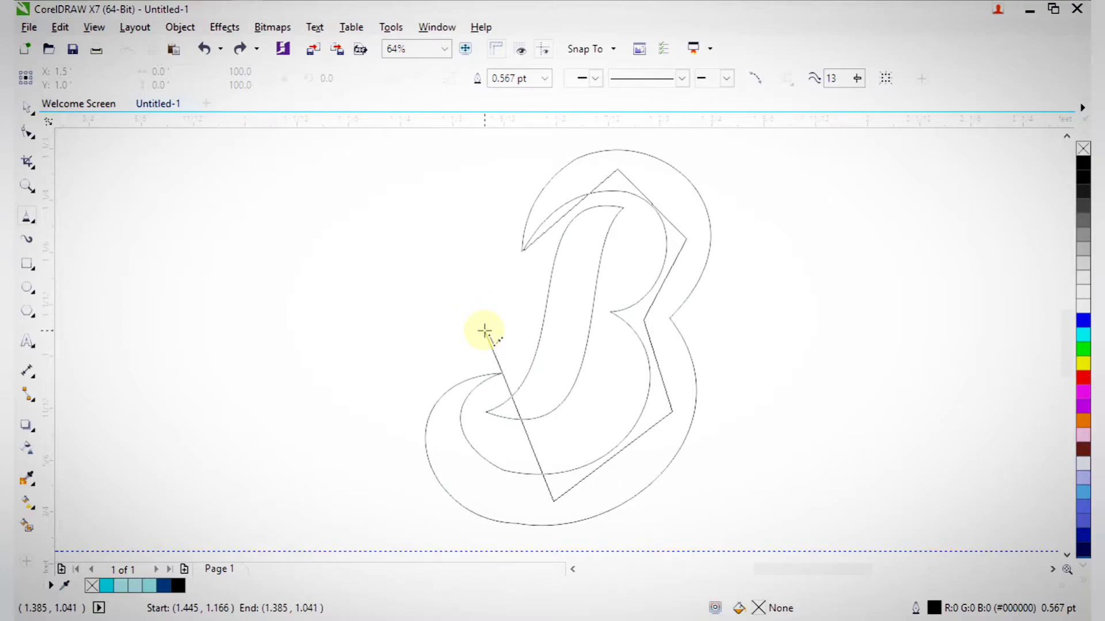
key(Escape)
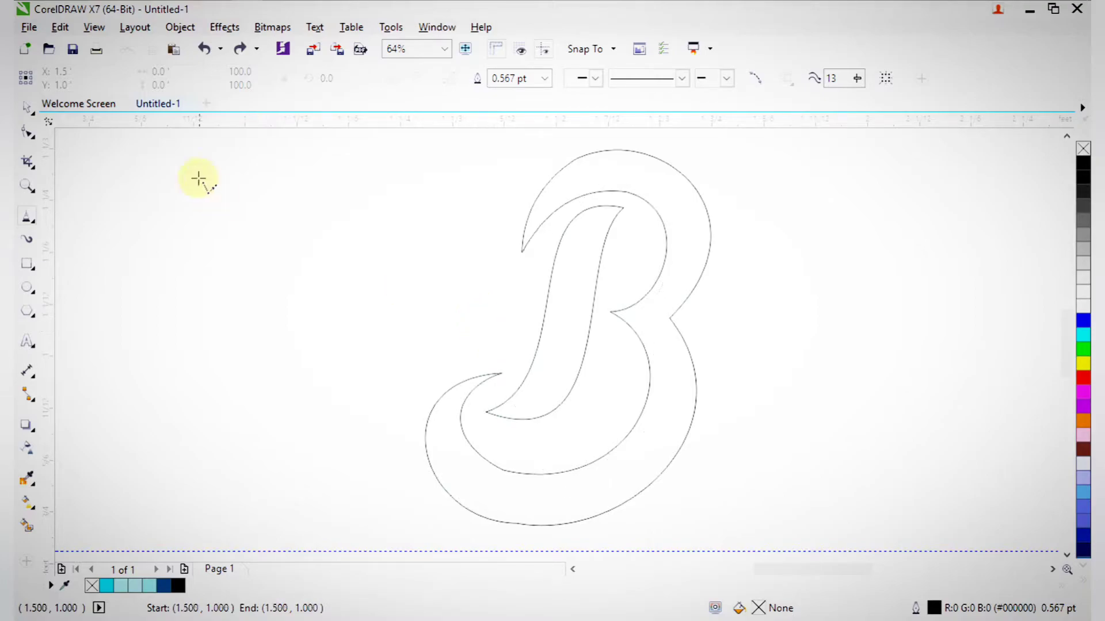
click(33, 222)
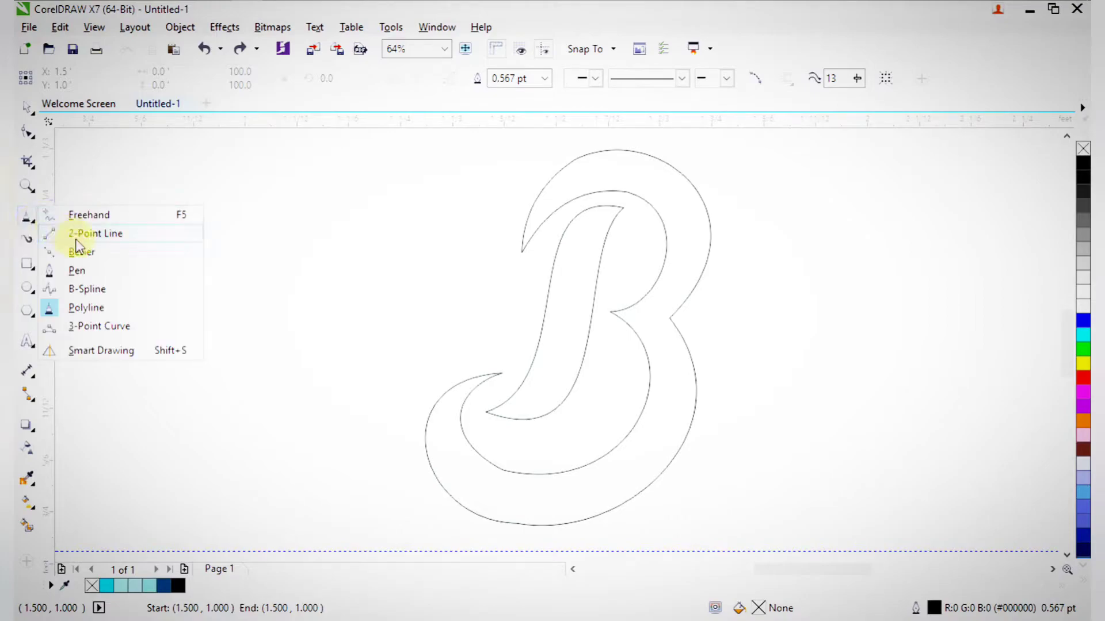
click(95, 233)
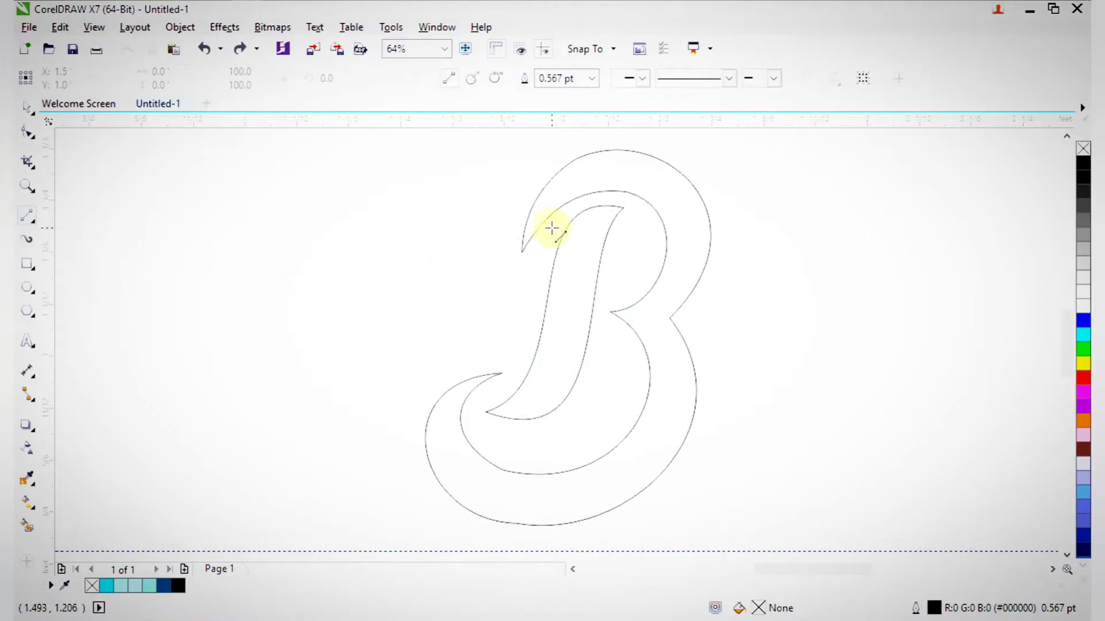
click(520, 251)
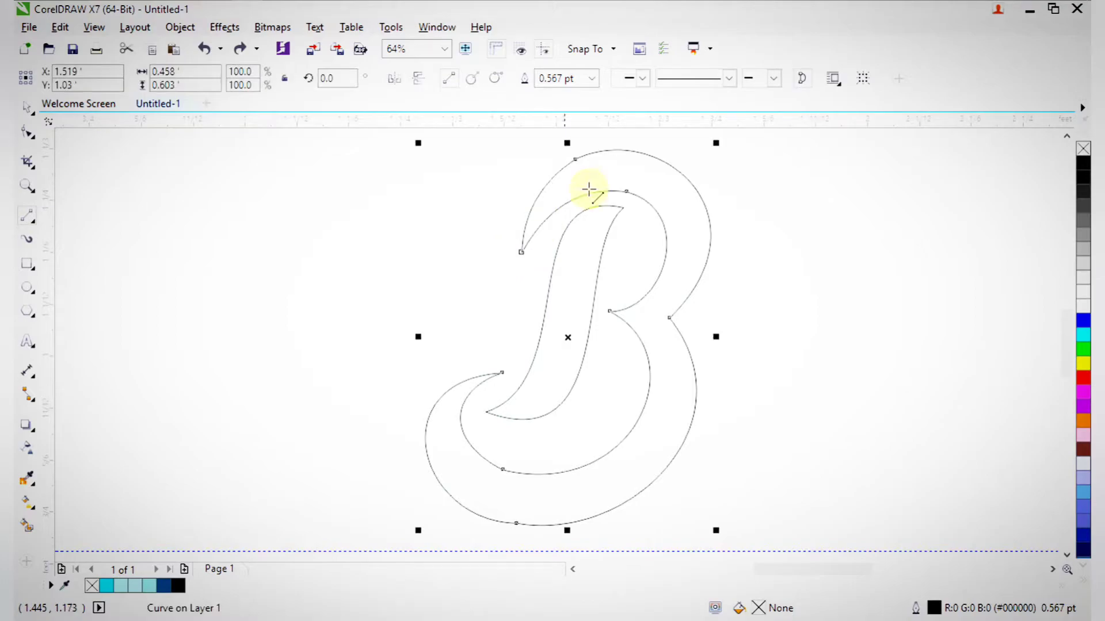
click(616, 172)
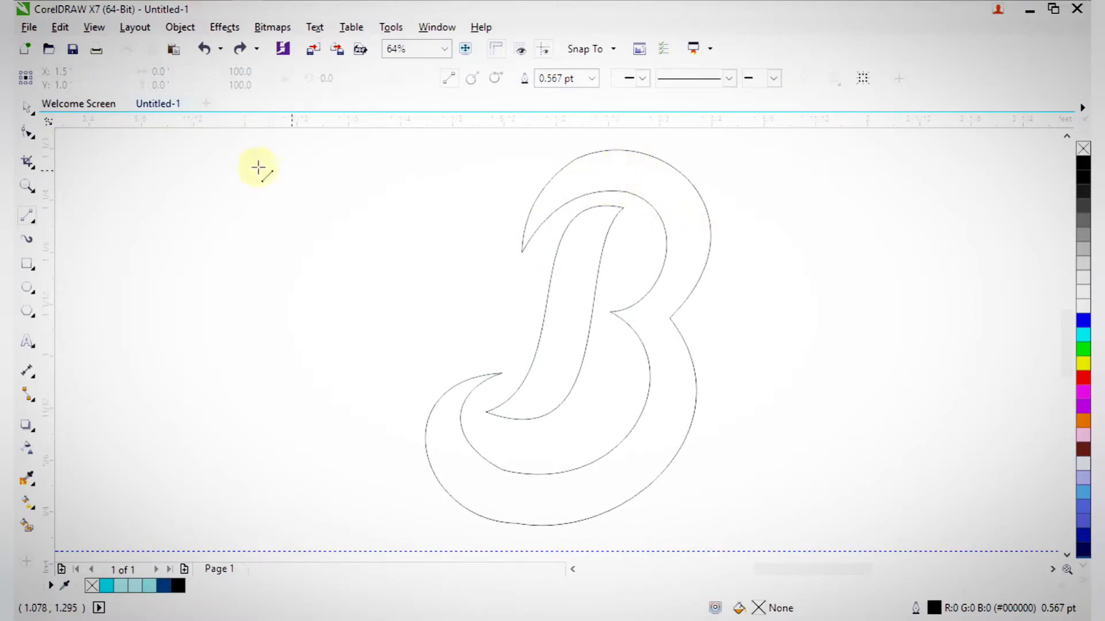
Draw a six-segment Freehand polyline inside the B's outline, from the upper hook's tip around both bowls to the lower tail's tip
click(36, 230)
click(90, 216)
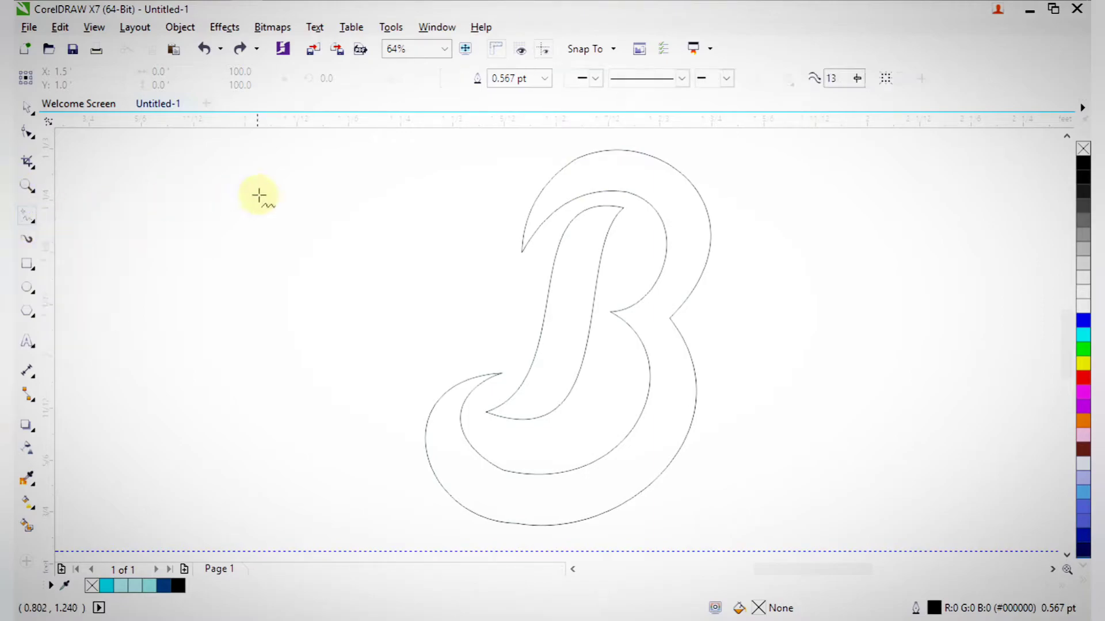
click(516, 246)
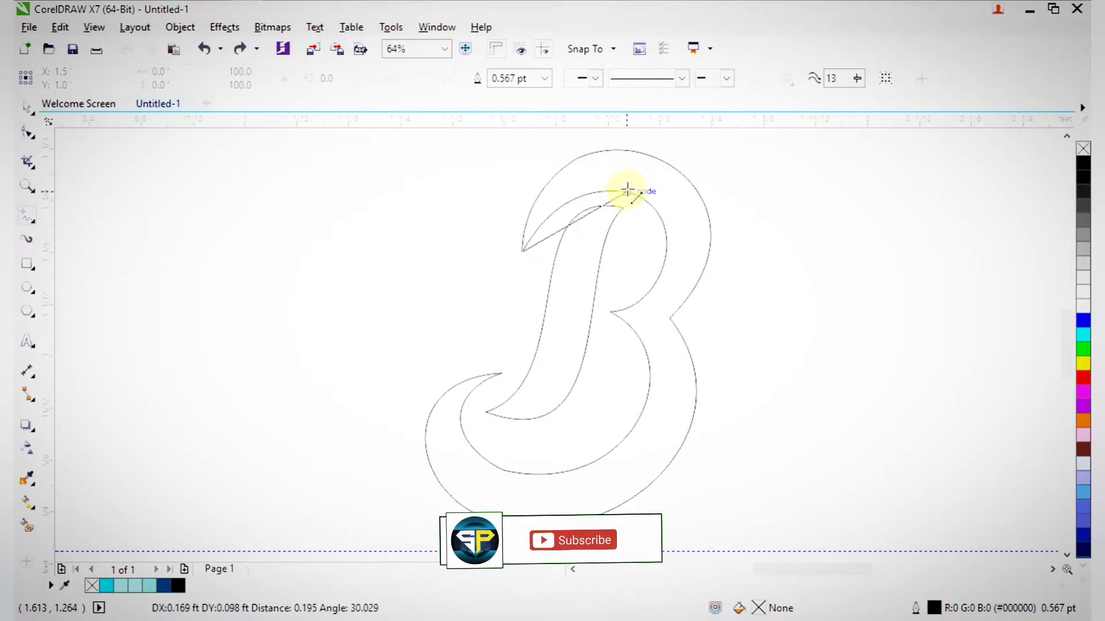
click(619, 171)
click(618, 172)
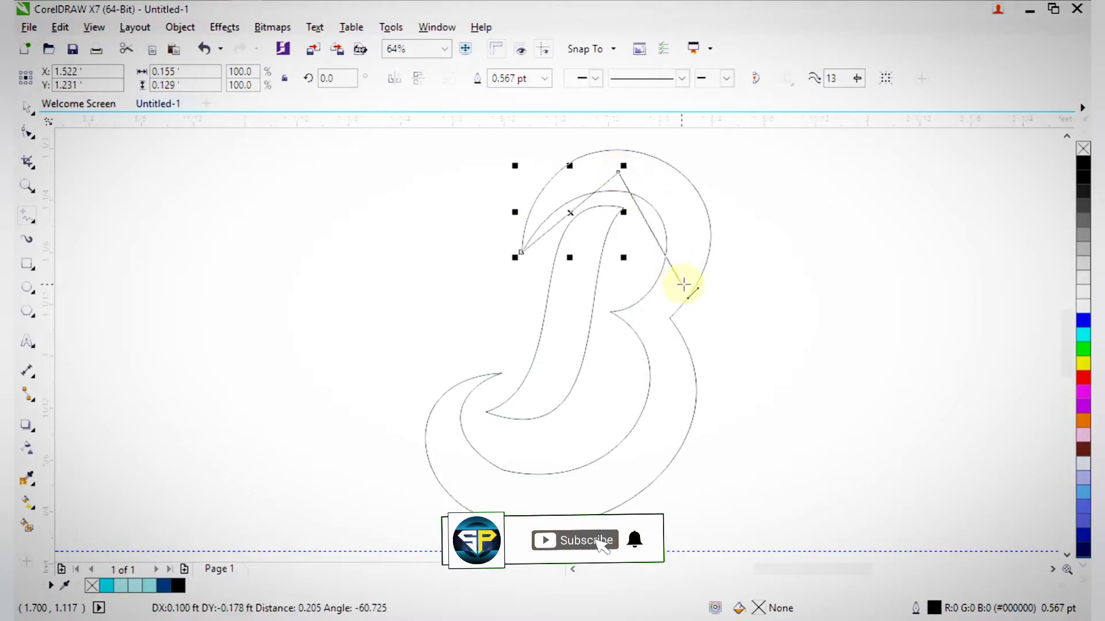
click(685, 240)
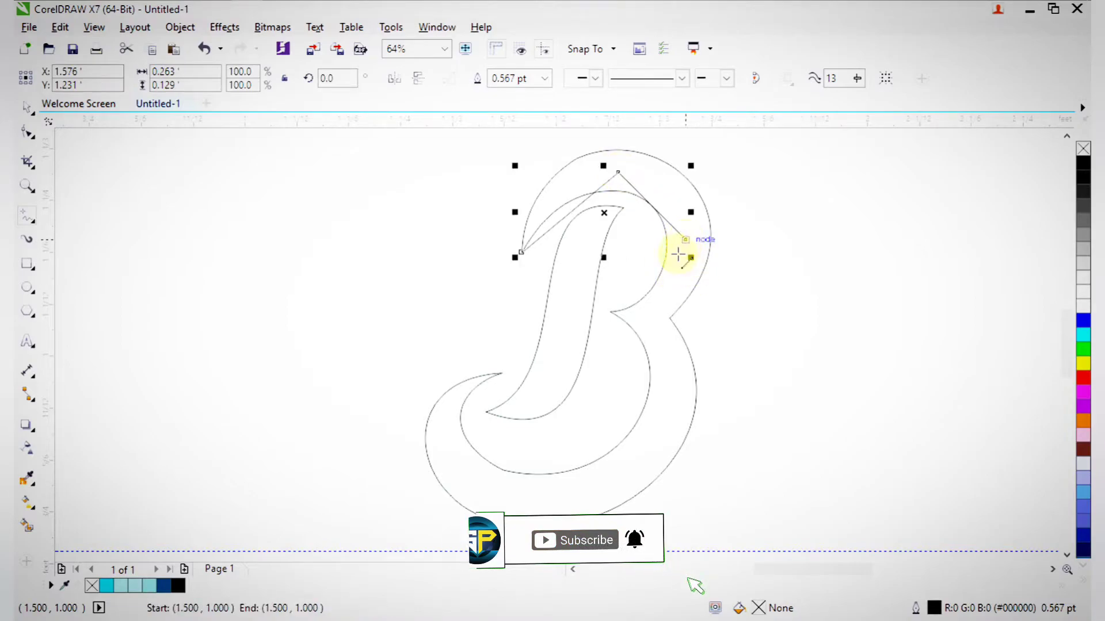
click(643, 316)
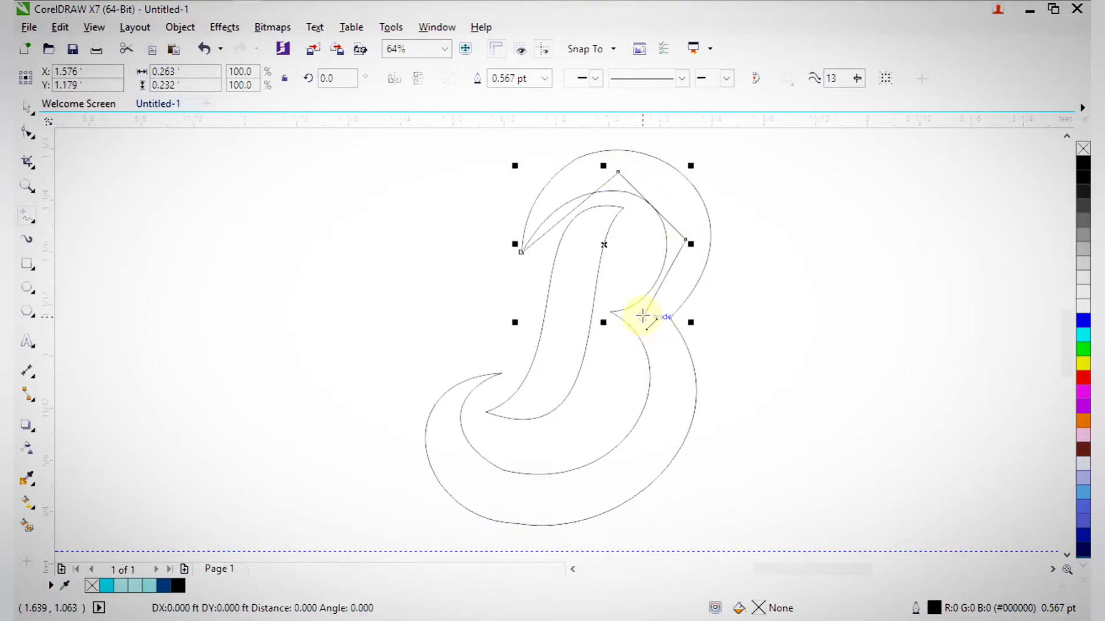
click(672, 414)
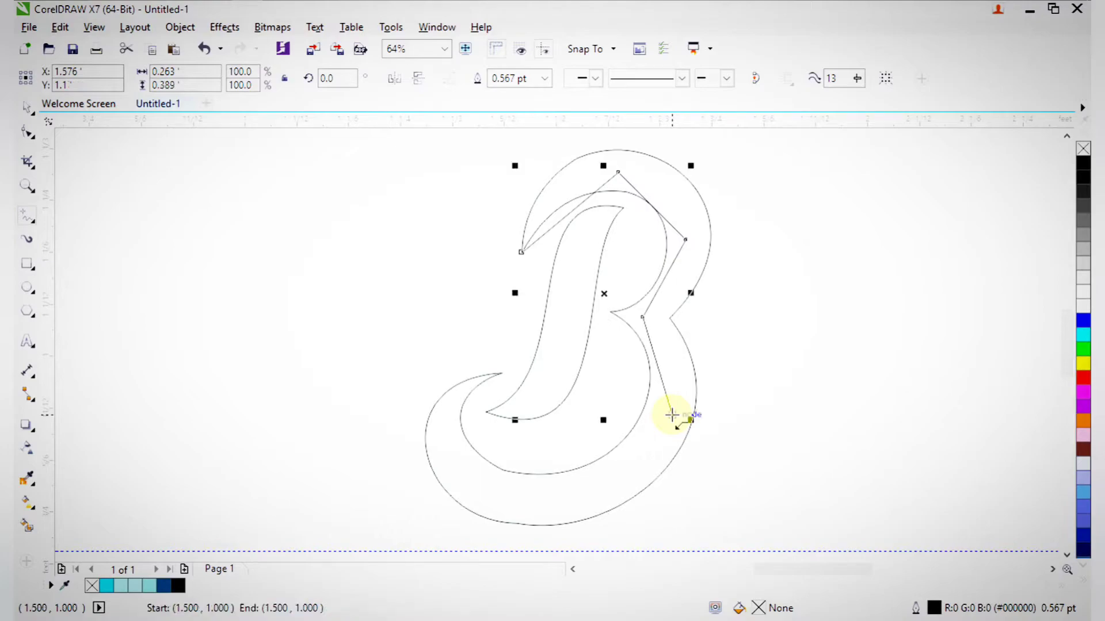
click(545, 500)
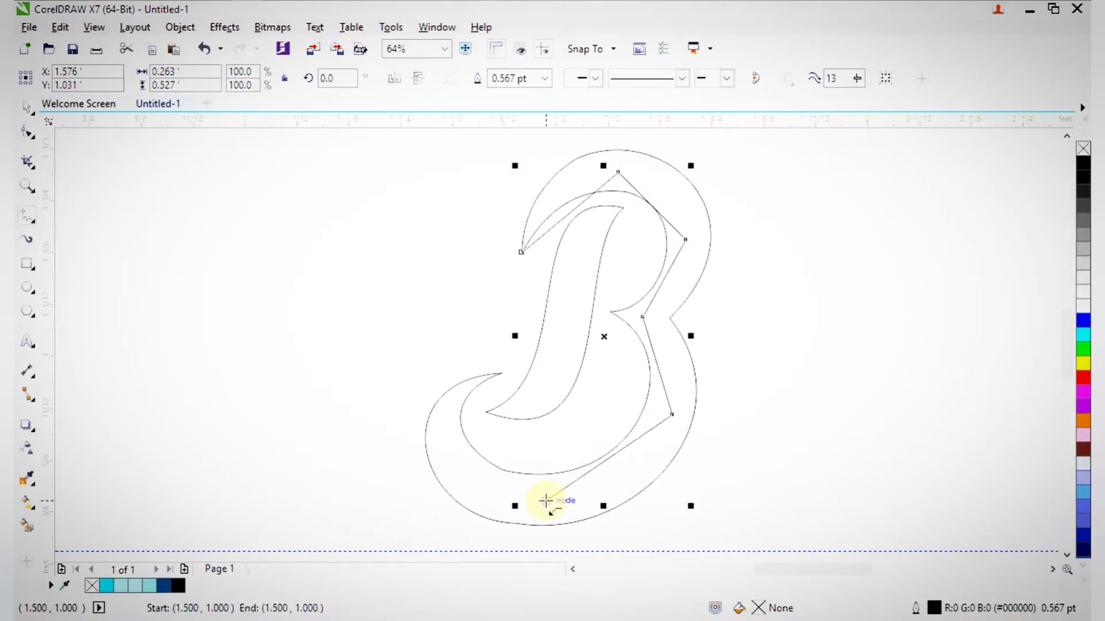
click(501, 374)
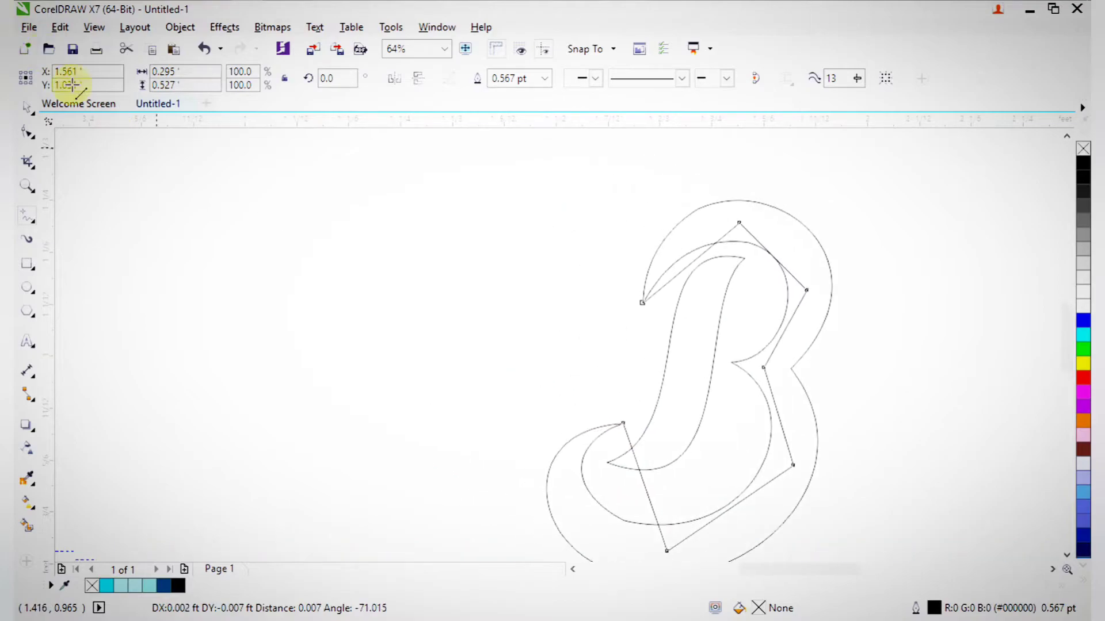
Select all nodes of the new inner line with the Shape tool and convert its segments to curves
click(642, 353)
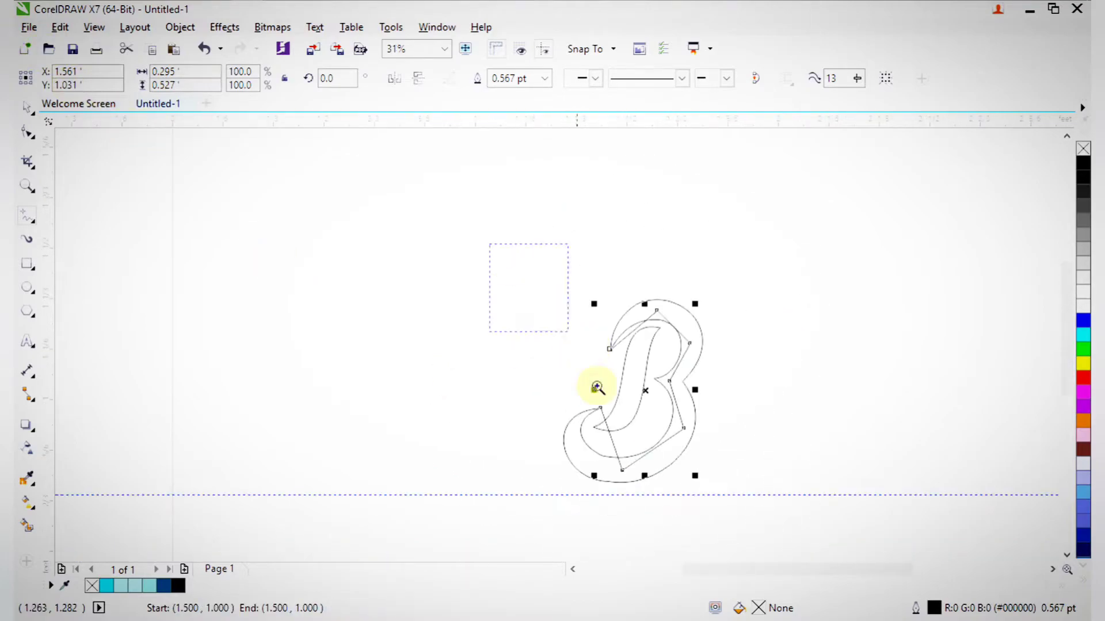
scroll(710, 506, up, 1)
click(28, 133)
drag(291, 138, 708, 496)
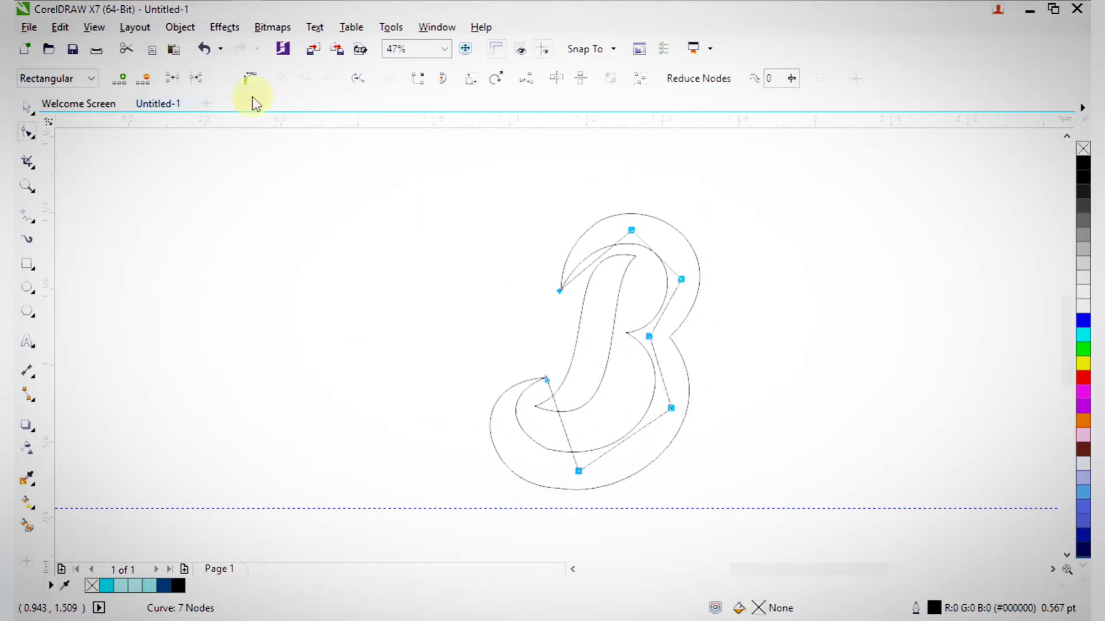
Bow the inner line's two upper segments outward so they follow the middle of the upper bowl
drag(542, 233, 735, 382)
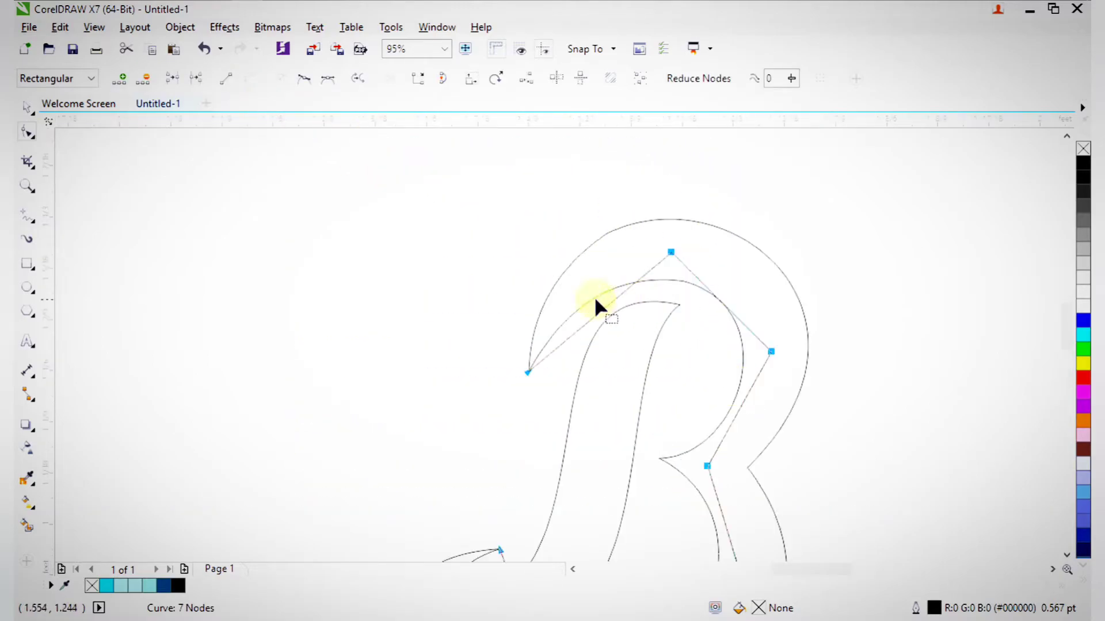
scroll(723, 428, up, 1)
drag(571, 282, 550, 249)
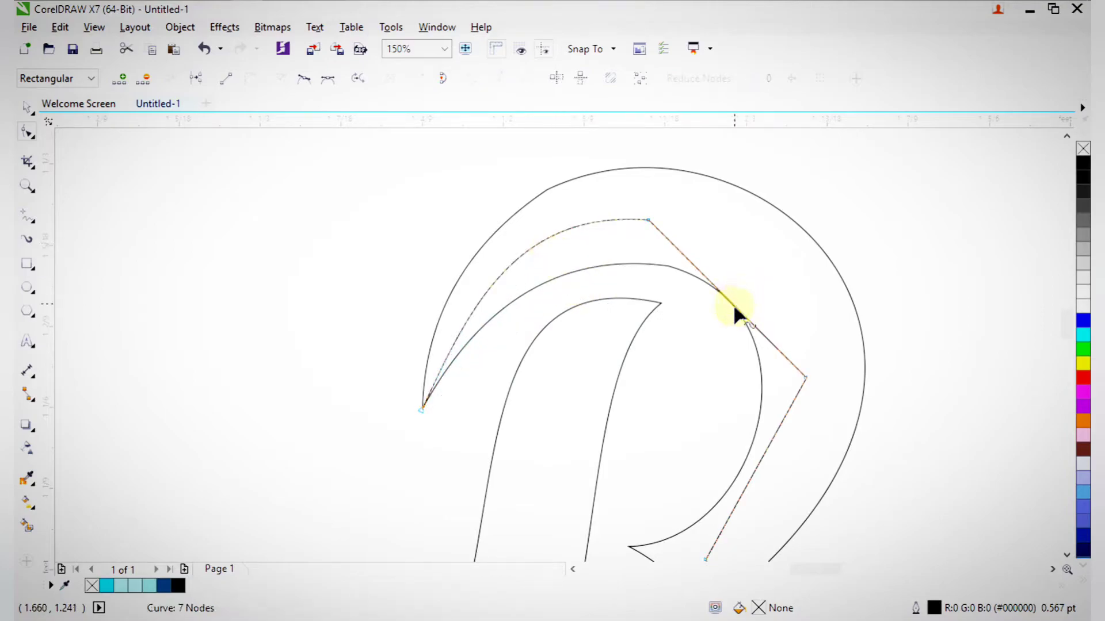
drag(744, 313, 761, 274)
click(647, 219)
key(Delete)
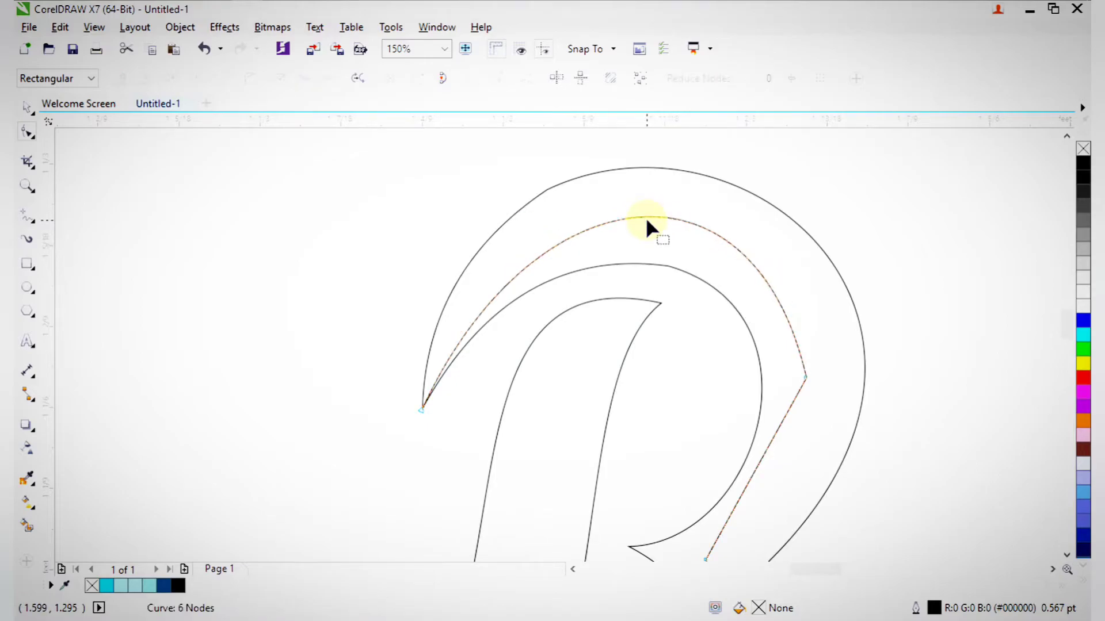
scroll(646, 216, down, 2)
key(F2)
drag(535, 224, 773, 464)
drag(641, 334, 658, 354)
scroll(777, 357, down, 2)
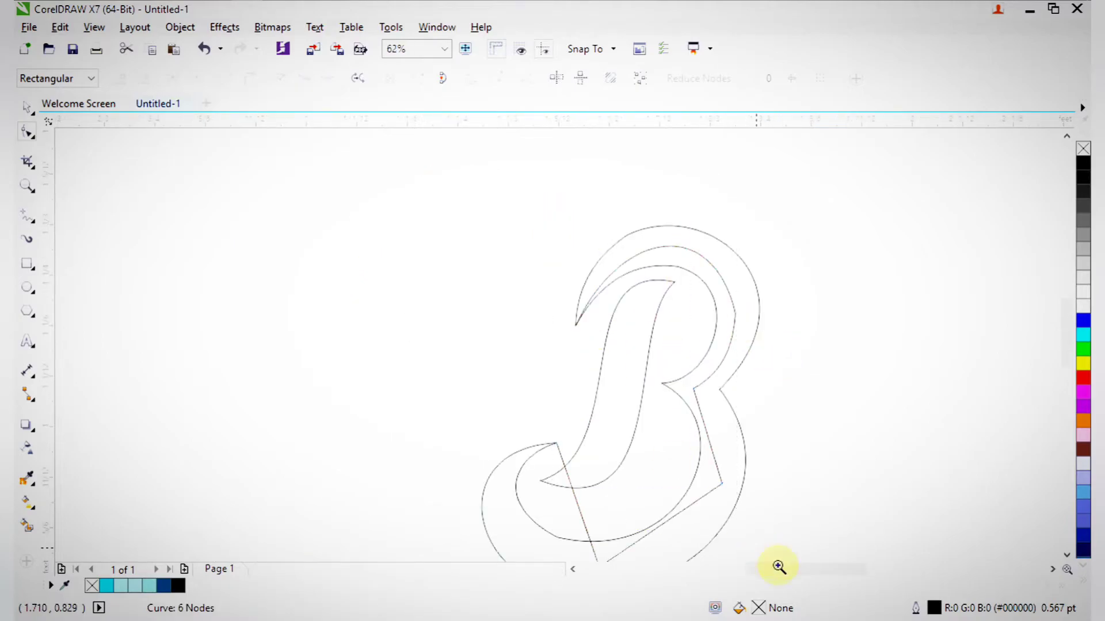
scroll(724, 371, up, 1)
key(ctrl+z)
key(ctrl+z)
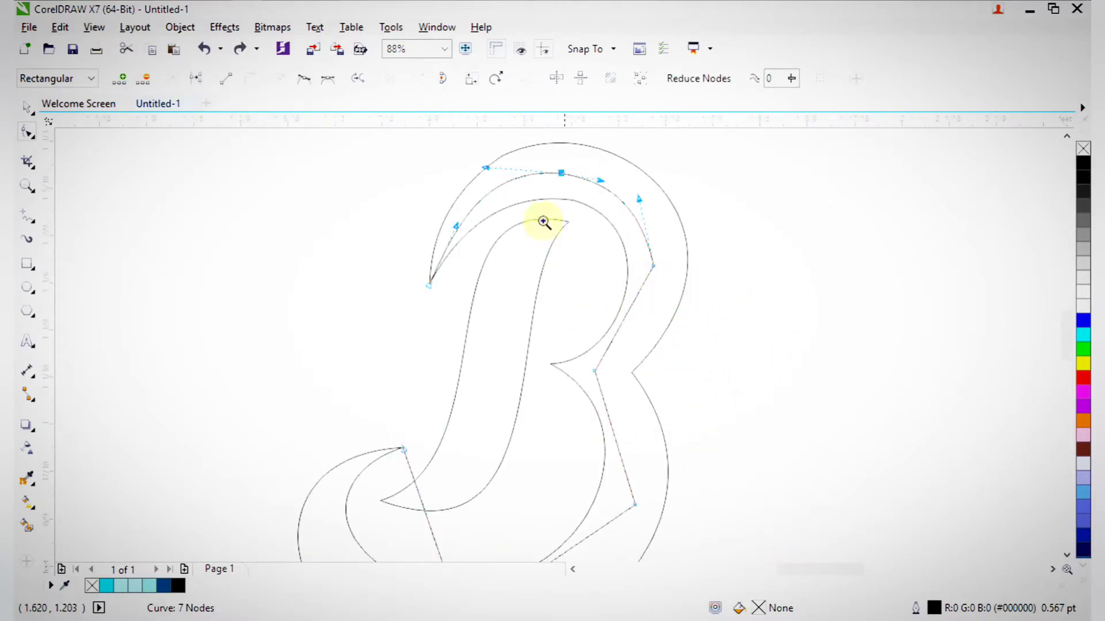
Bow the inner line's segments outward along the upper bowl's lower right side and the lower bowl's right and bottom sides
scroll(698, 426, up, 2)
drag(586, 333, 601, 355)
scroll(616, 320, down, 4)
scroll(713, 512, up, 2)
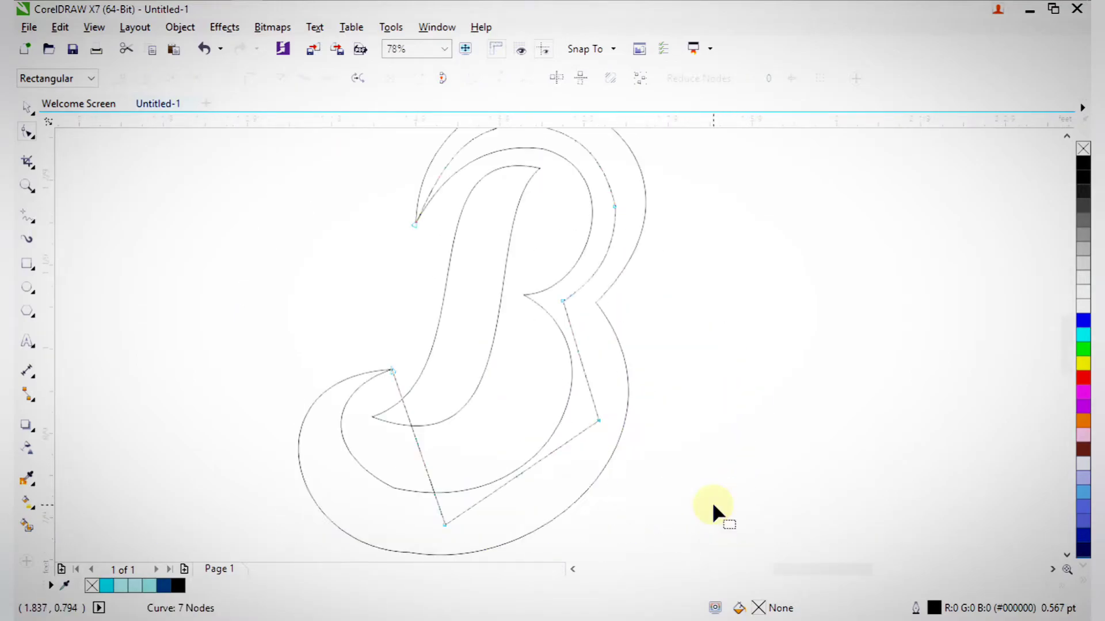
scroll(657, 518, up, 1)
drag(593, 313, 613, 302)
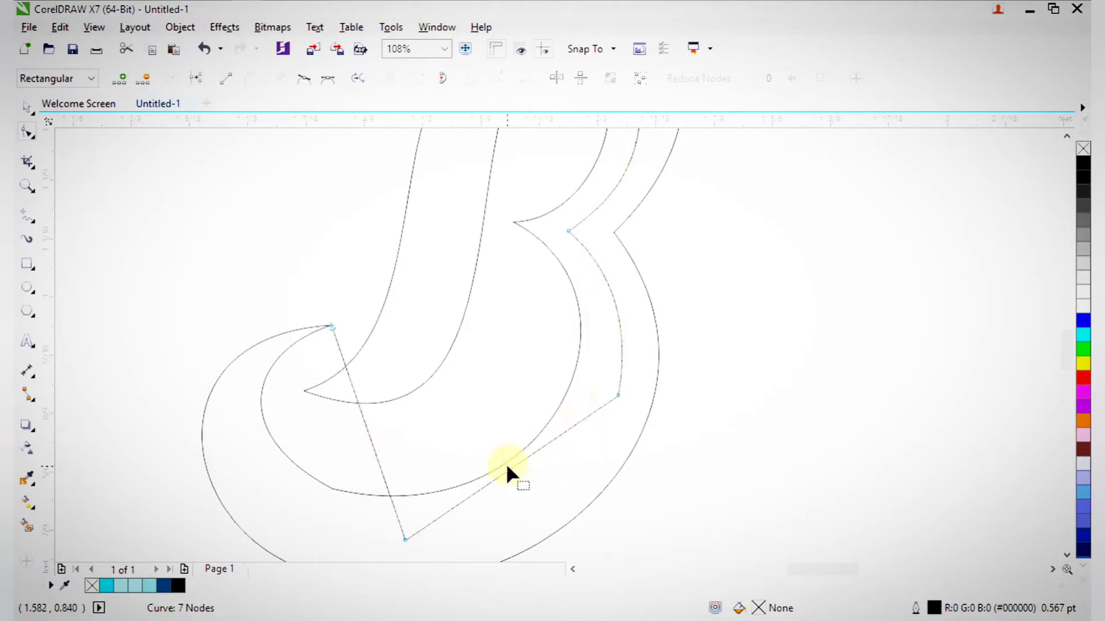
drag(511, 465, 537, 498)
Curve the inner line's last segment into the lower-left tail and adjust its handles to run midway between the outlines
scroll(514, 484, down, 4)
key(F2)
drag(382, 407, 528, 544)
key(F2)
drag(390, 264, 814, 521)
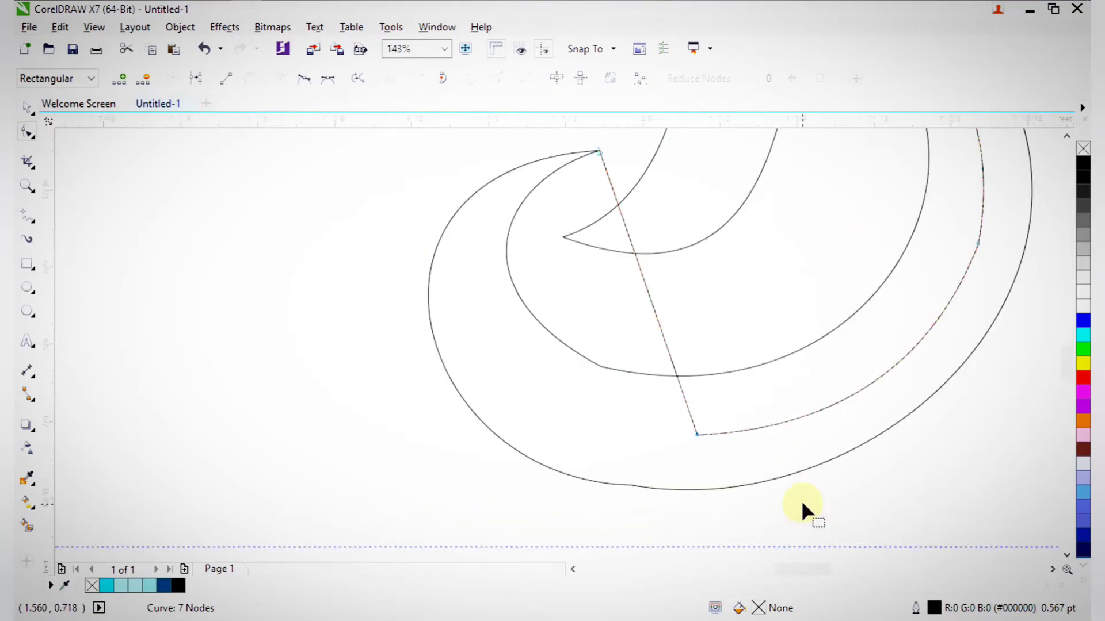
drag(654, 306, 488, 361)
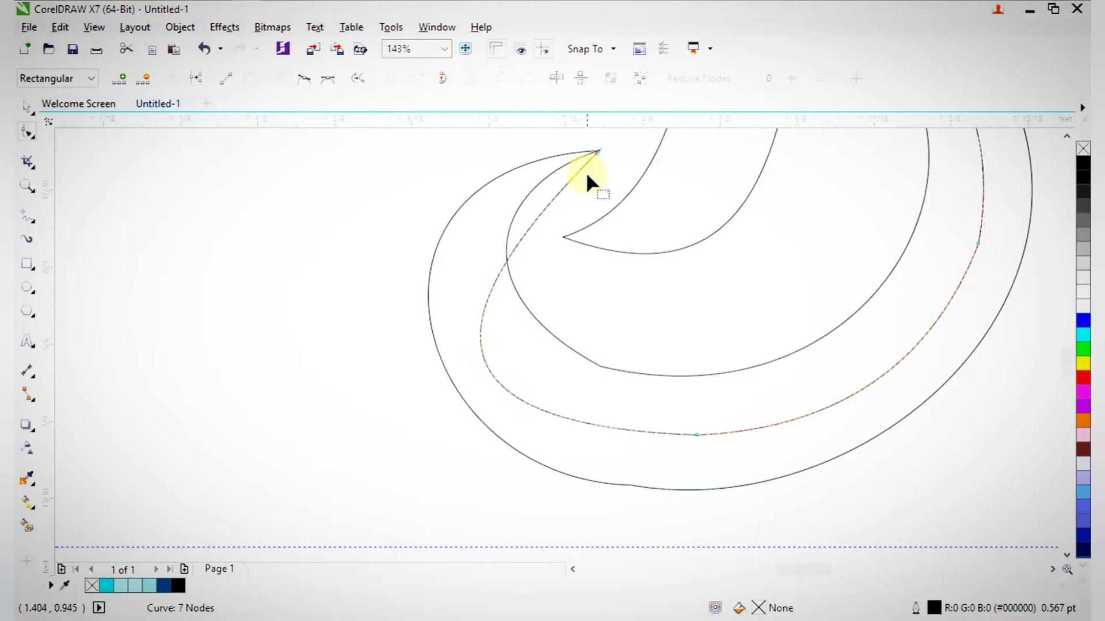
click(598, 150)
drag(436, 307, 393, 203)
drag(419, 427, 431, 465)
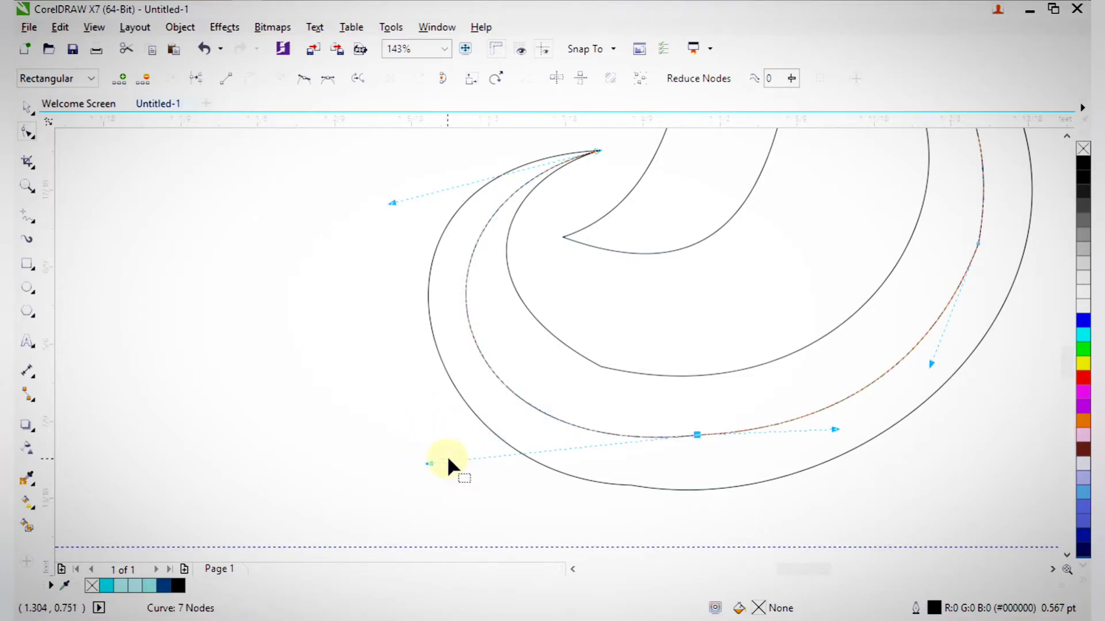
key(space)
scroll(625, 496, down, 2)
click(829, 459)
Fill the inner and outer bands of the B's bowls with dark grey (#333333) using Smart Fill
key(F2)
mouse_move(521, 222)
mouse_down()
mouse_move(695, 315)
mouse_move(770, 546)
mouse_up()
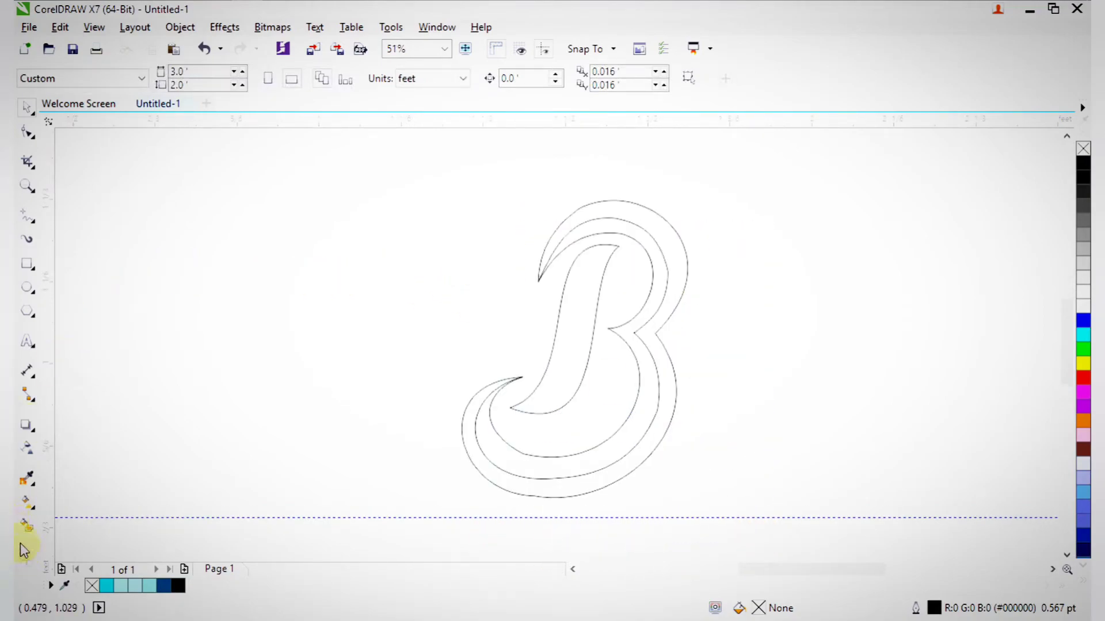
click(27, 527)
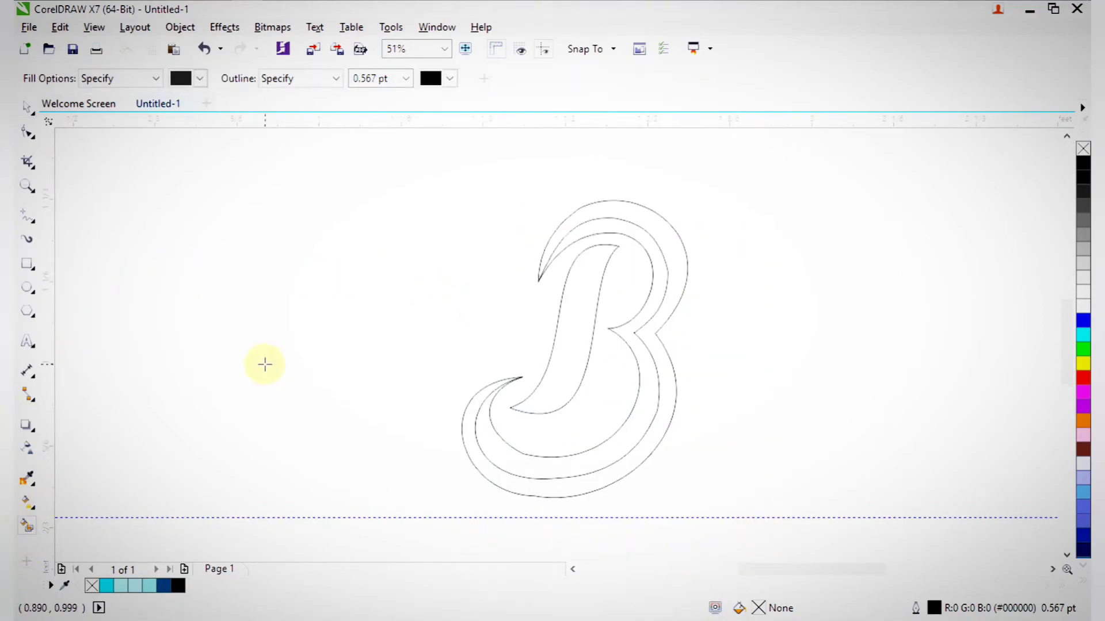
click(588, 228)
click(610, 209)
key(space)
key(F2)
drag(411, 174, 650, 472)
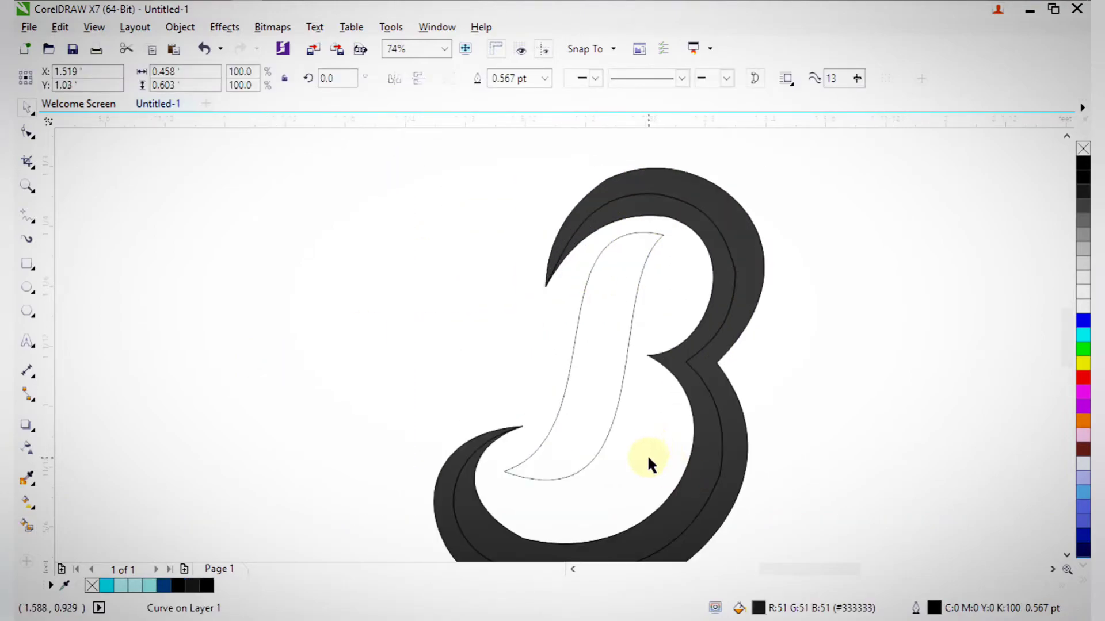
key(Escape)
Draw a straight Freehand line through the stem from its upper tip to its lower tip
click(28, 218)
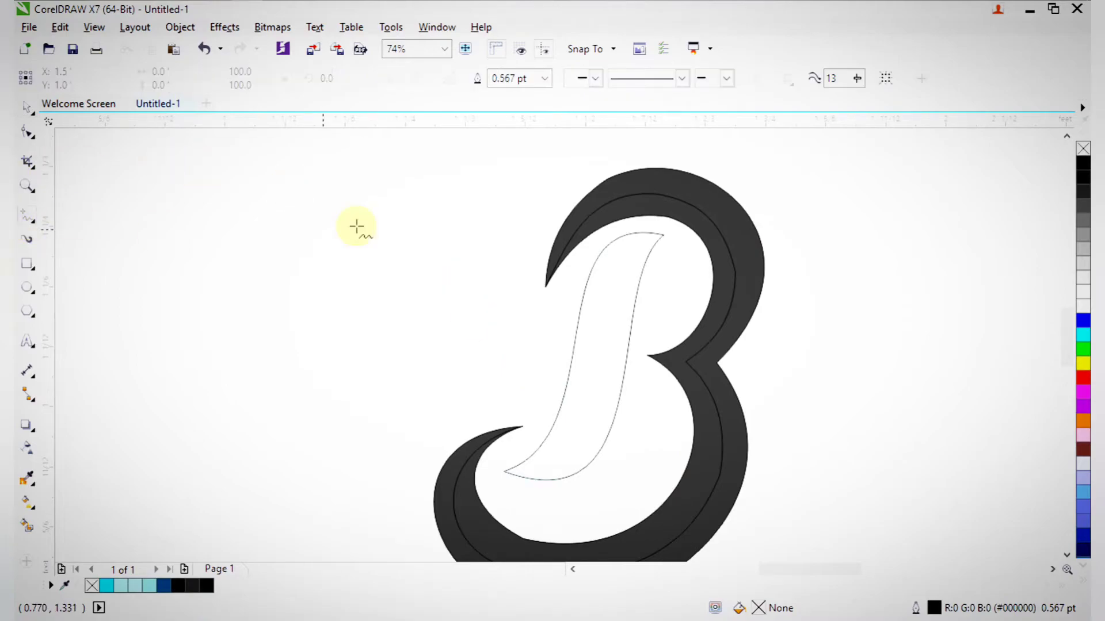
click(665, 234)
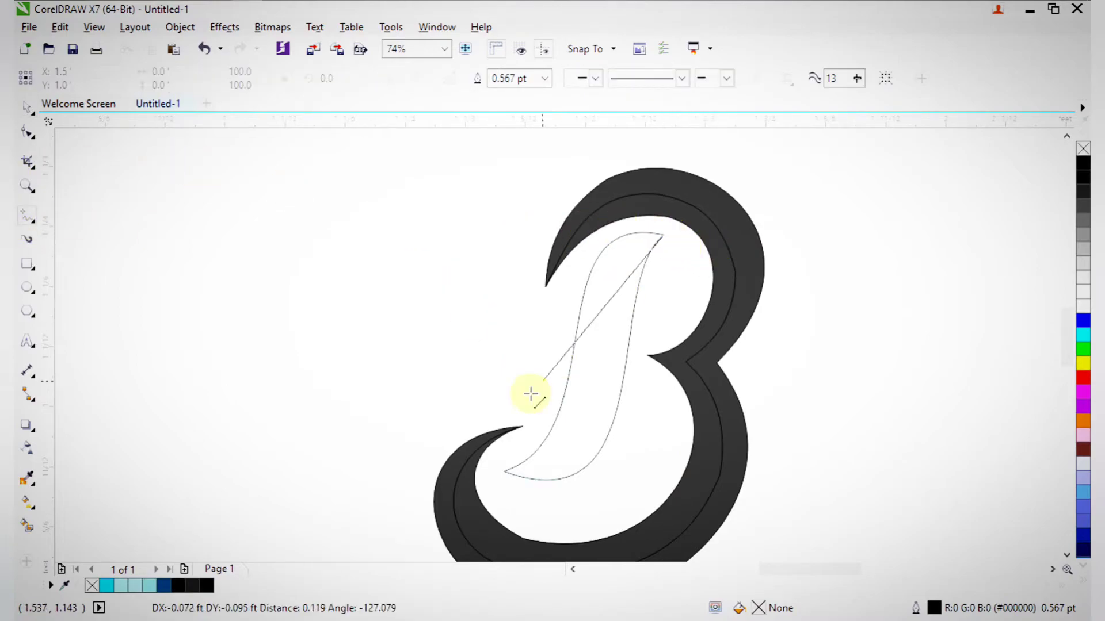
click(504, 472)
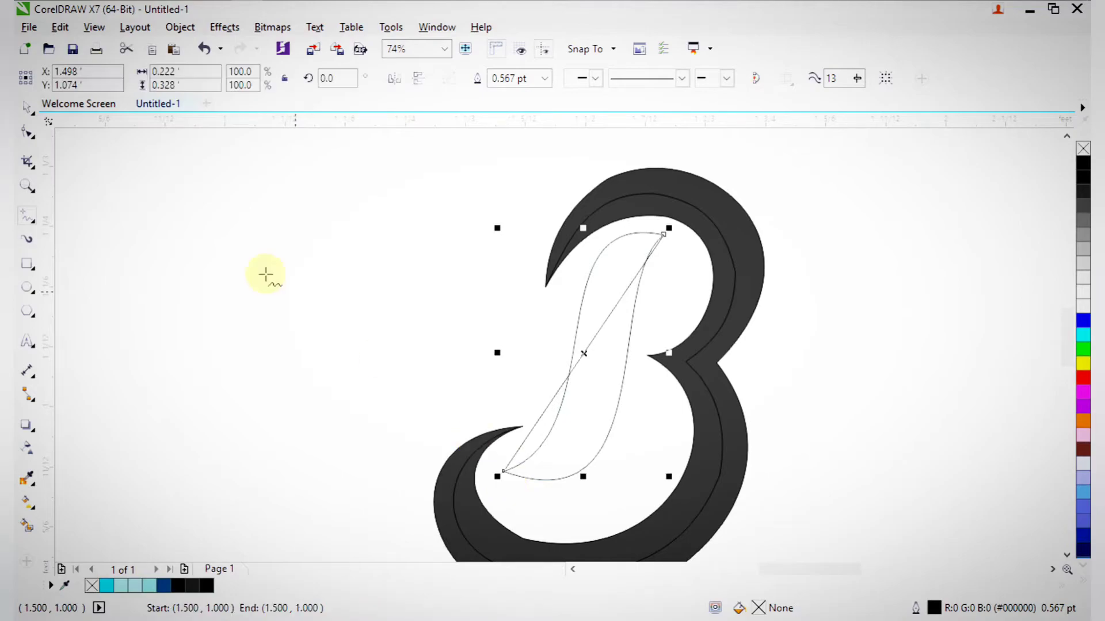
Bend the straight stem line into an S-curve and adjust its two end handles to run midway between the stem's outlines
click(27, 132)
drag(248, 151, 491, 374)
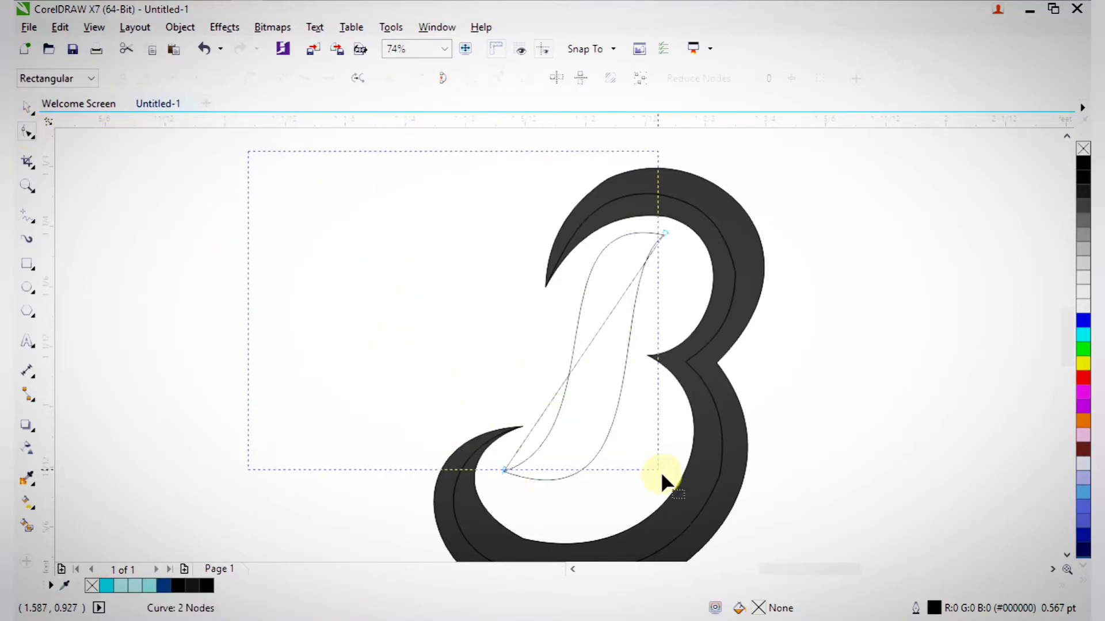
drag(662, 475, 662, 475)
key(z)
drag(377, 211, 748, 500)
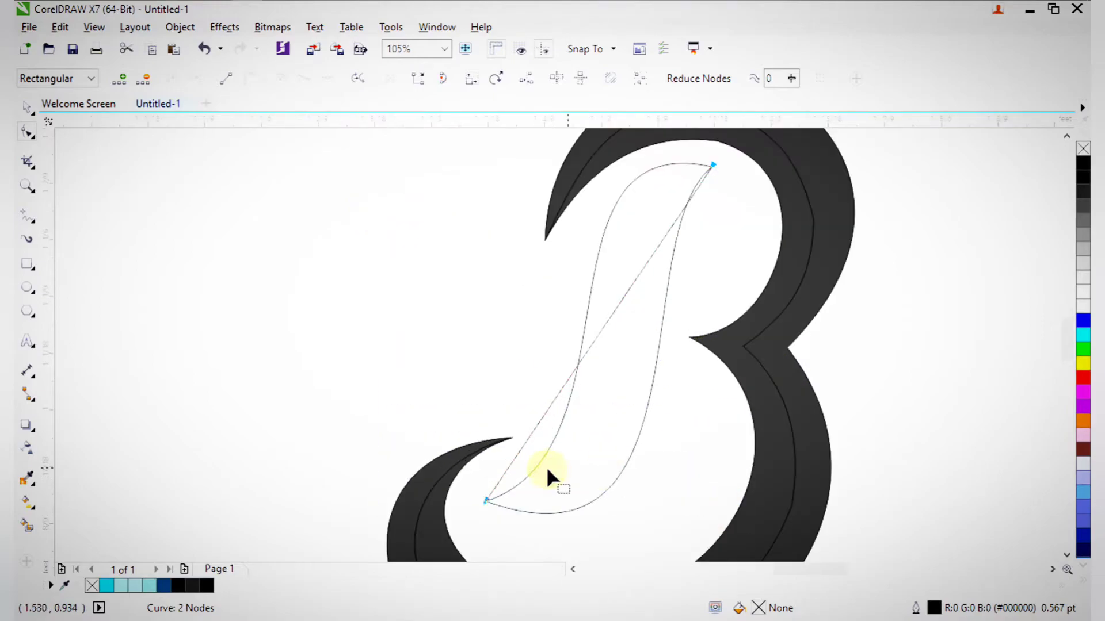
click(488, 498)
drag(559, 392, 628, 521)
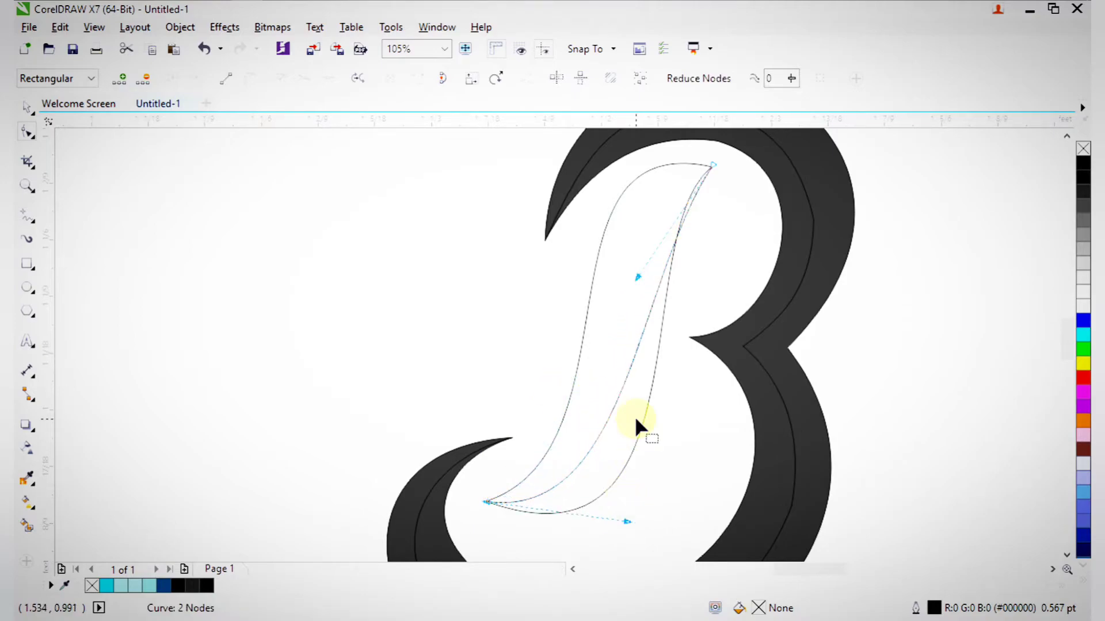
drag(638, 276, 588, 161)
drag(627, 521, 663, 542)
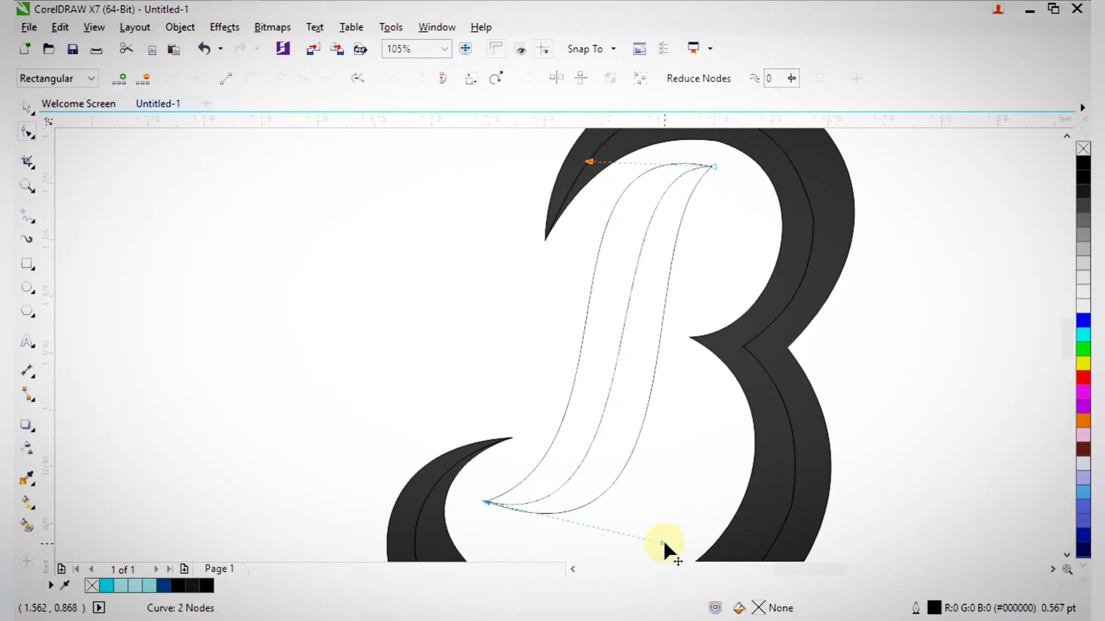
Fill both halves of the split stem with dark grey (#333333) using Smart Fill
key(space)
scroll(655, 420, down, 3)
key(F2)
drag(483, 284, 751, 540)
key(F2)
drag(529, 261, 738, 473)
key(space)
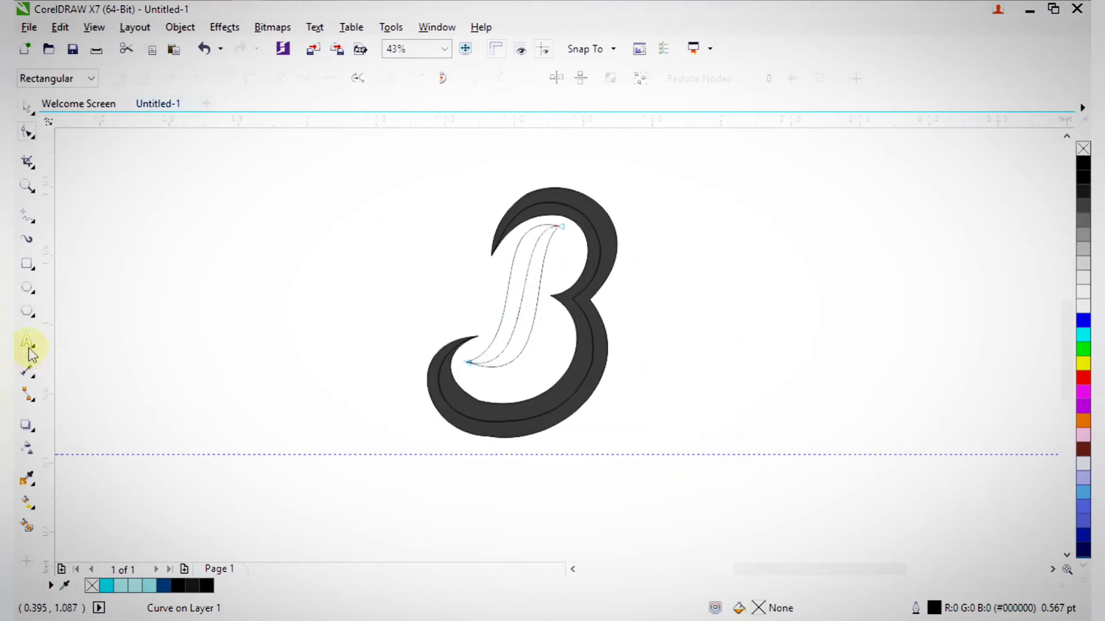
click(27, 526)
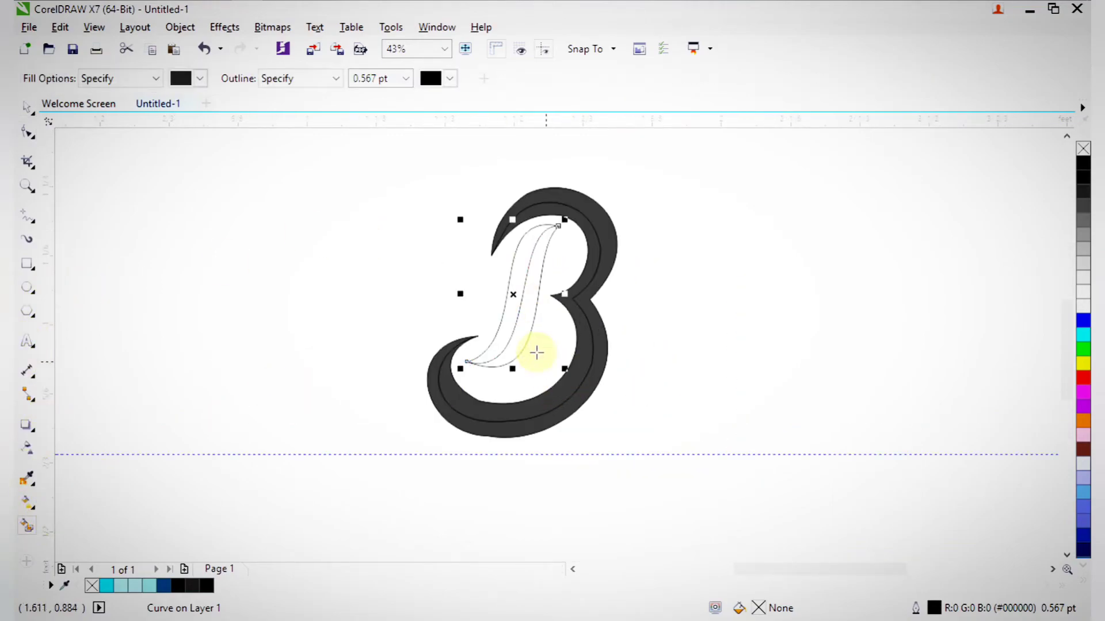
click(509, 326)
key(space)
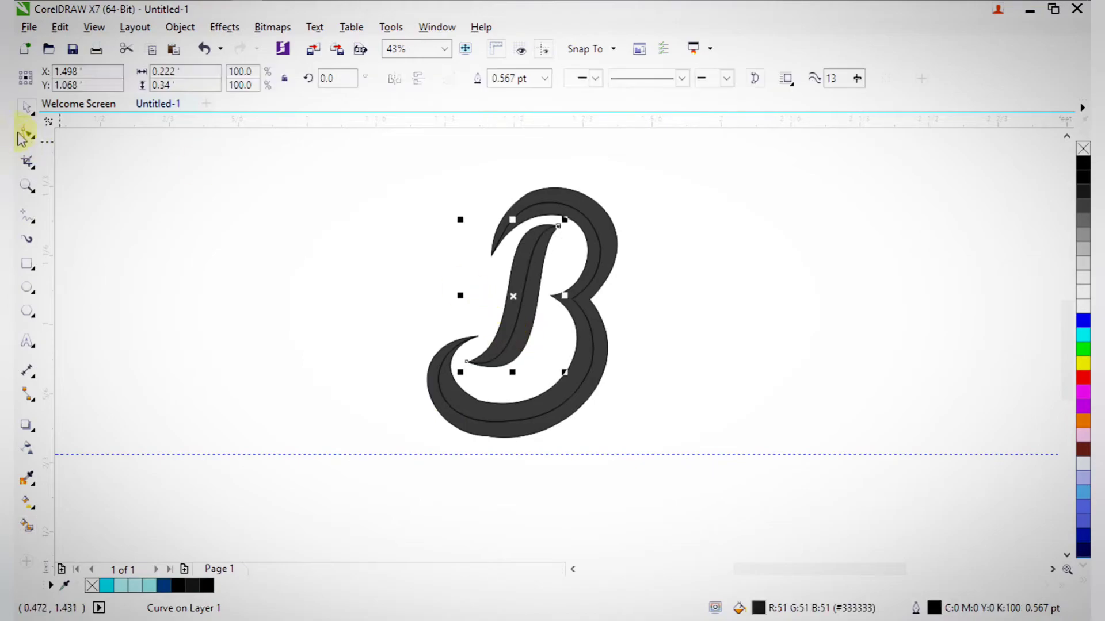
click(112, 216)
click(518, 271)
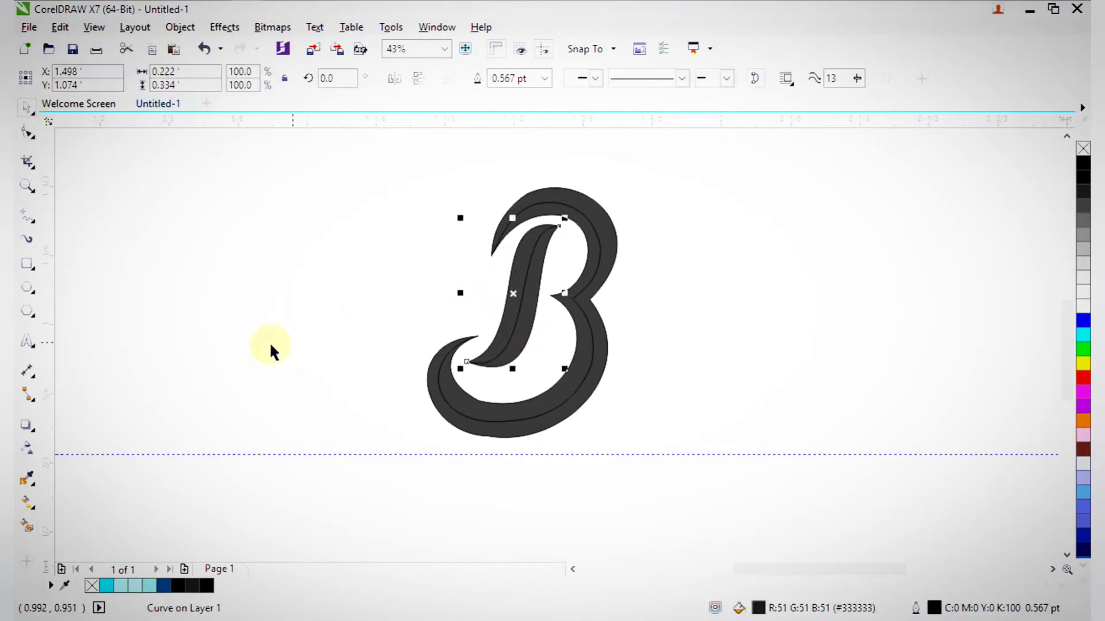
Apply a linear fountain fill down the stem's left half, from cyan at its top through pale cyan to dark blue at its bottom
click(22, 527)
drag(532, 237, 490, 353)
click(28, 507)
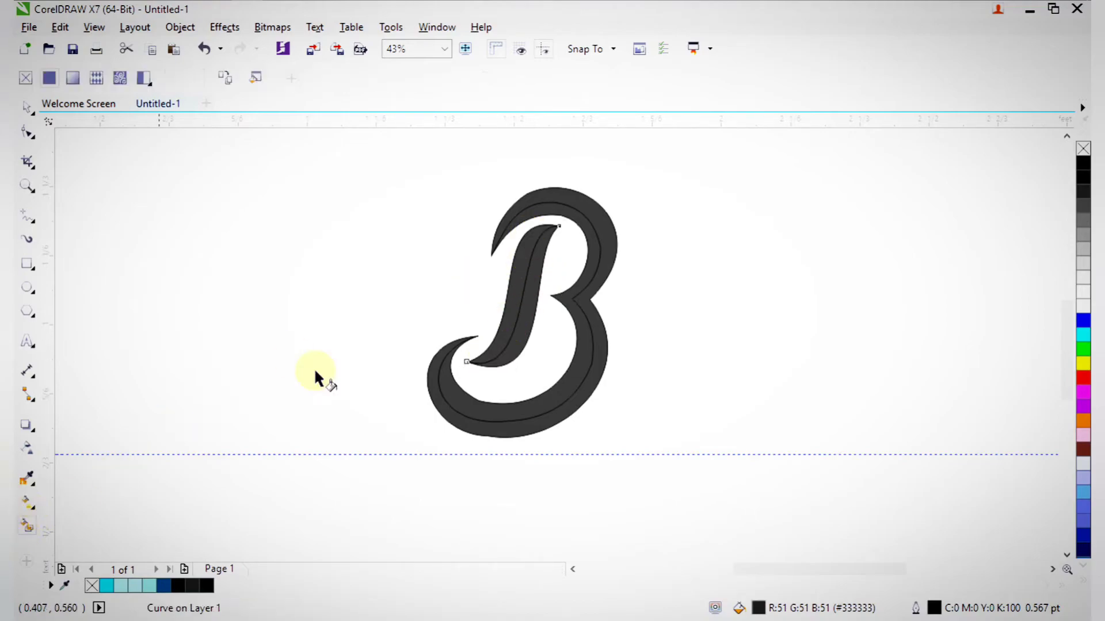
drag(529, 229, 484, 351)
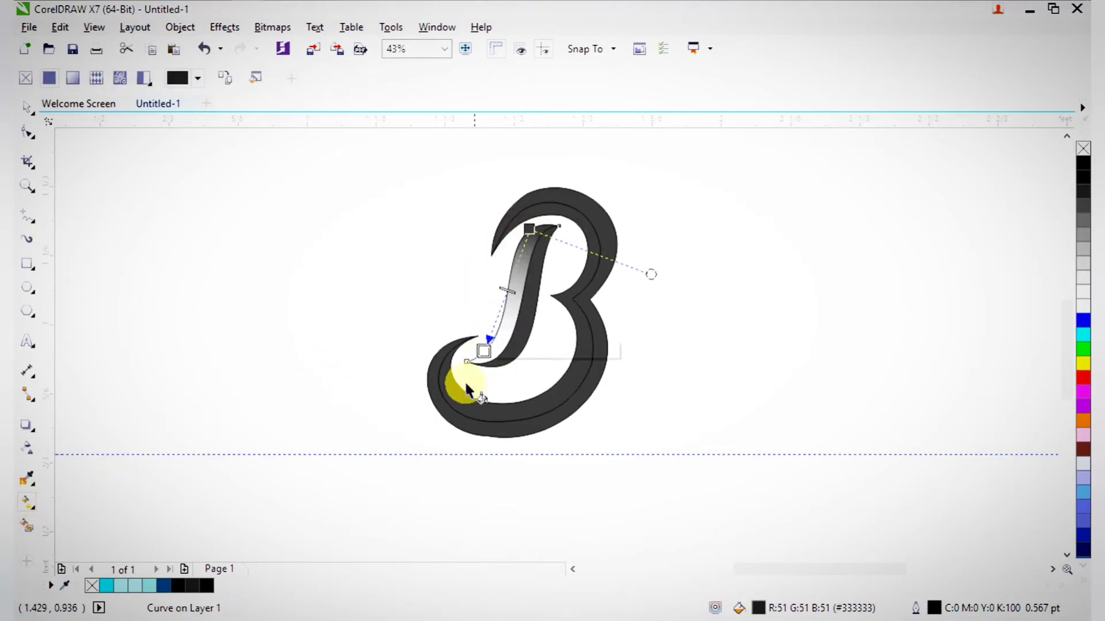
drag(389, 320, 525, 239)
drag(122, 587, 482, 359)
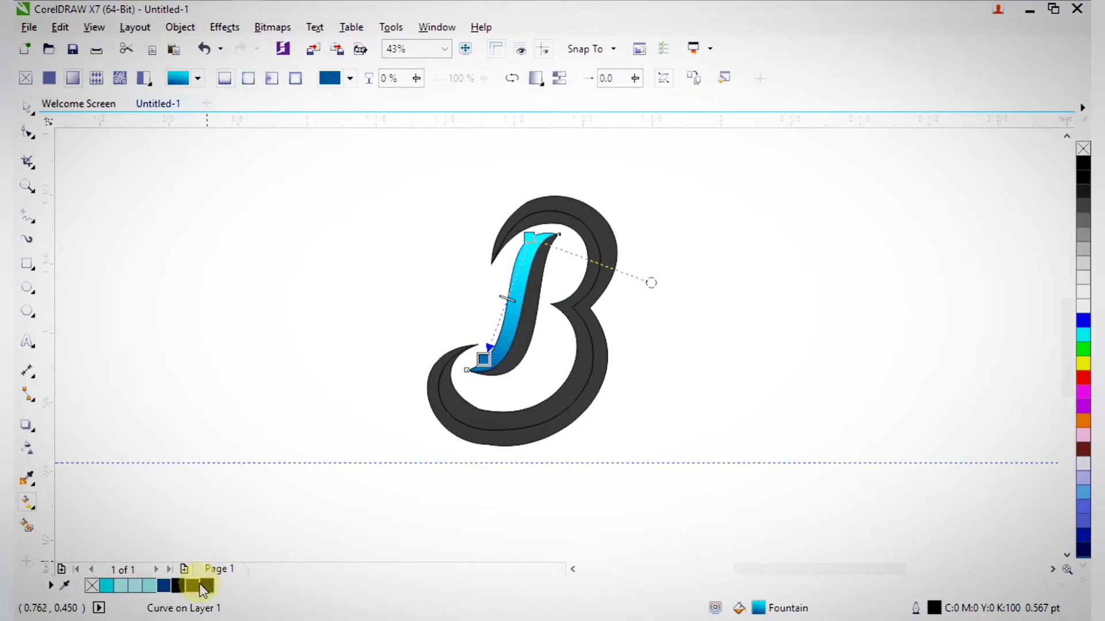
drag(123, 587, 508, 295)
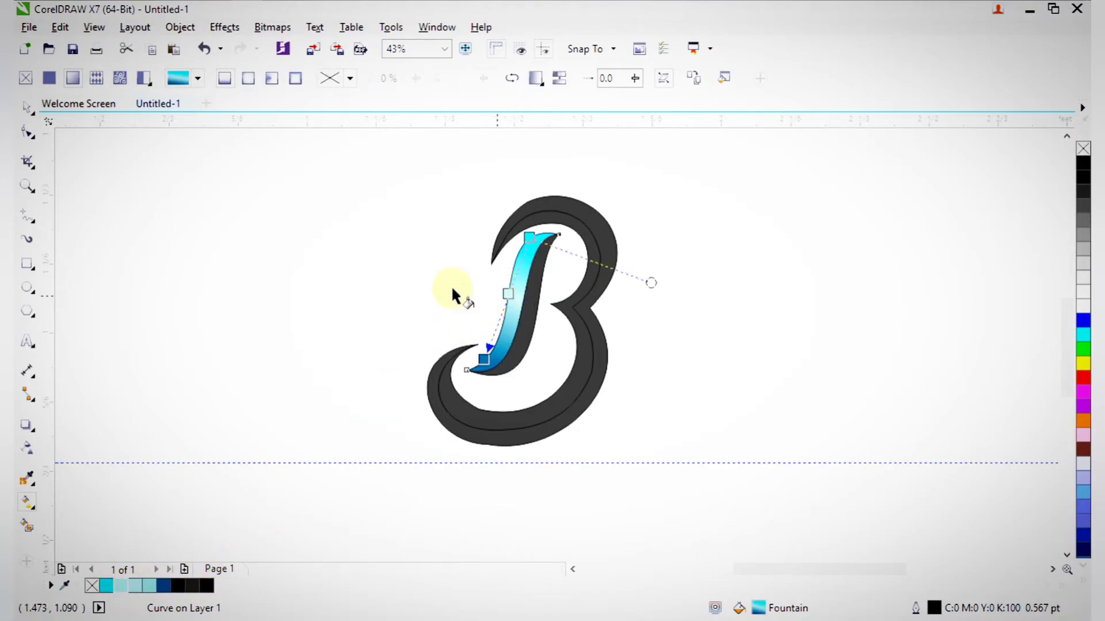
click(25, 108)
click(172, 284)
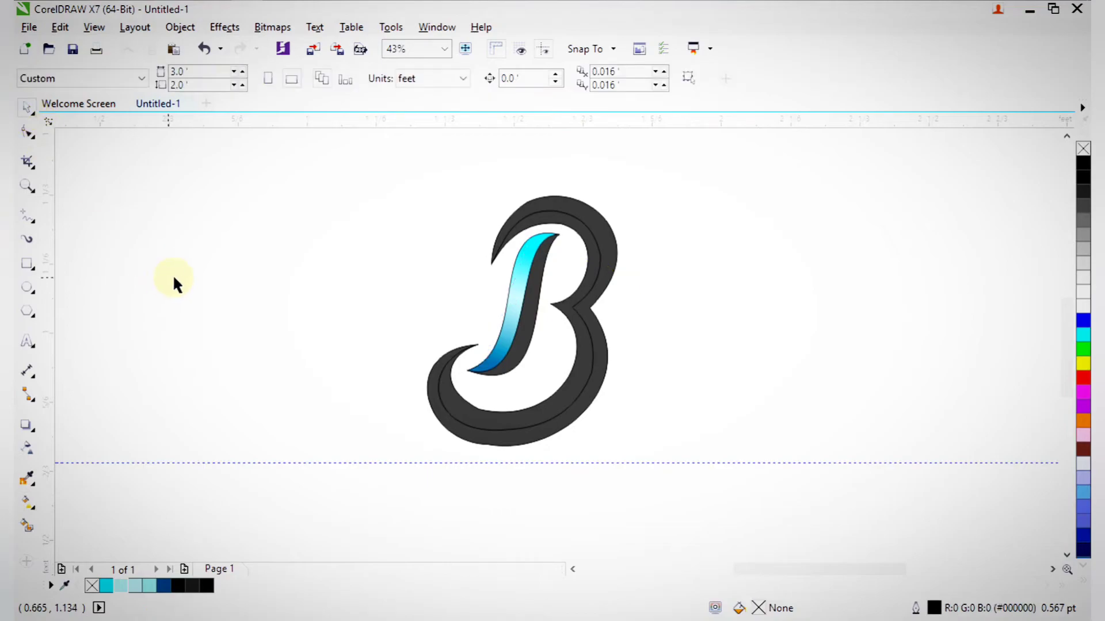
Copy the fountain fill from the stem's left half to its right half
click(530, 334)
right_click(530, 328)
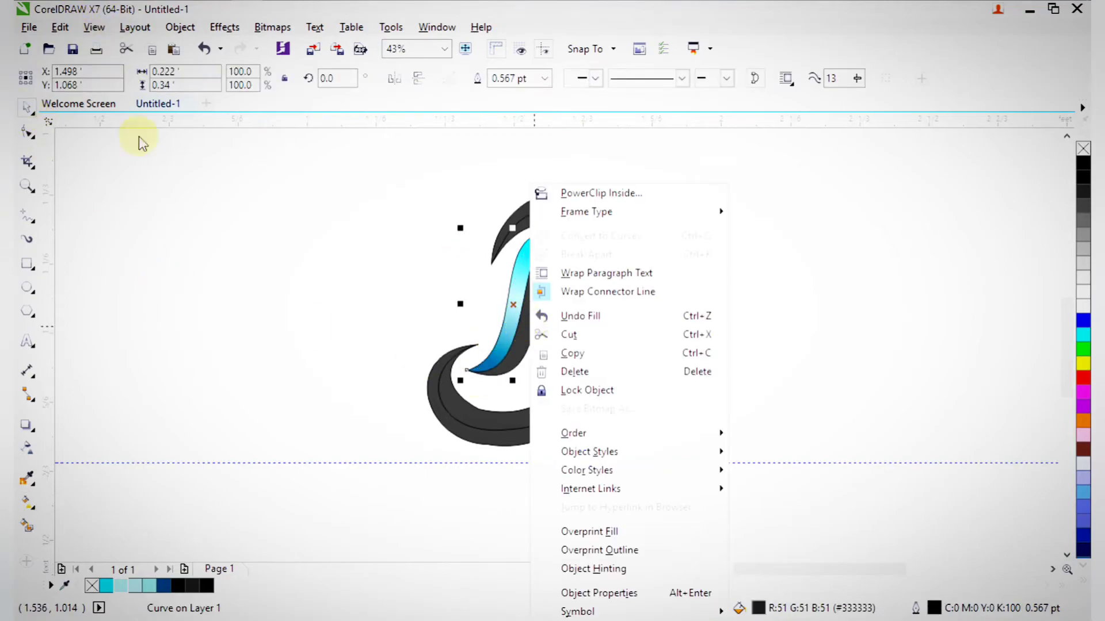
click(182, 149)
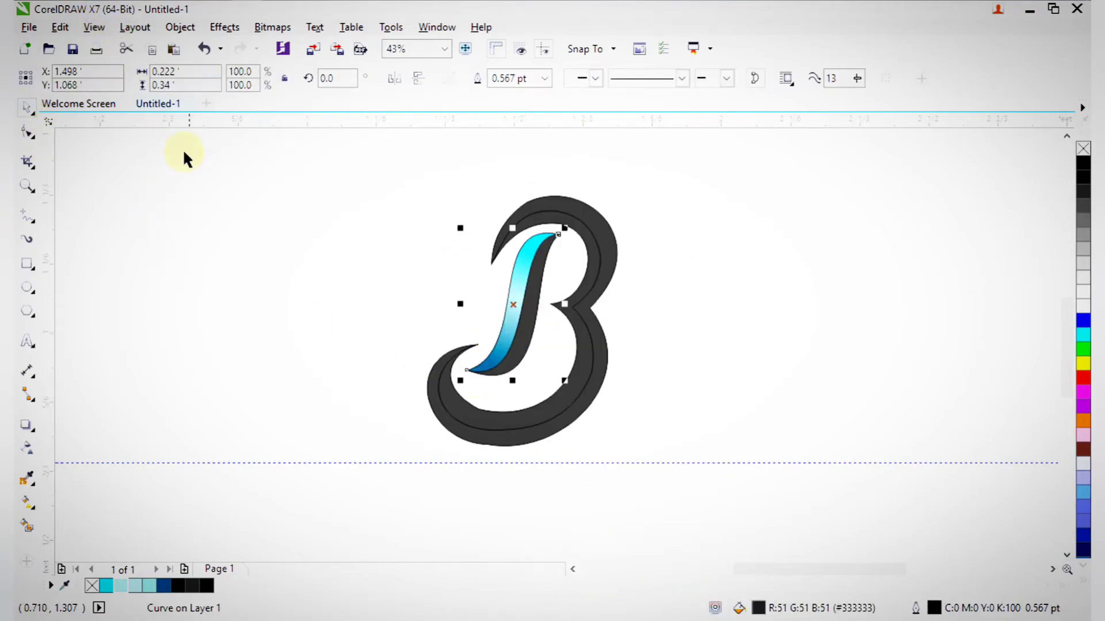
click(34, 503)
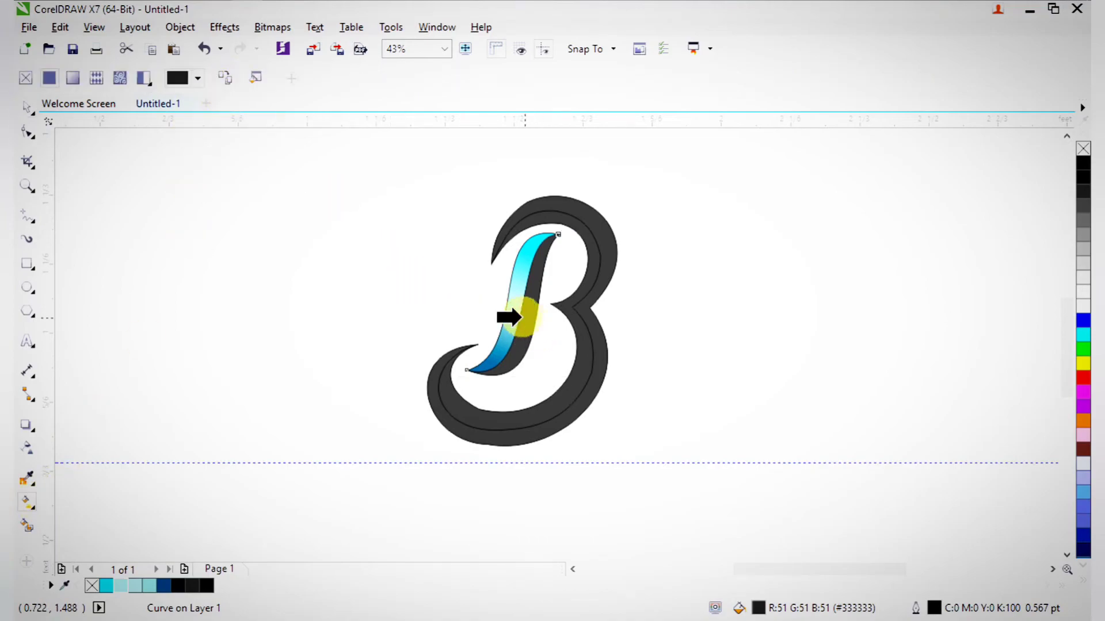
click(516, 306)
key(space)
Copy the stem's fountain fill to the outer and inner bands of the B's bowls
click(574, 230)
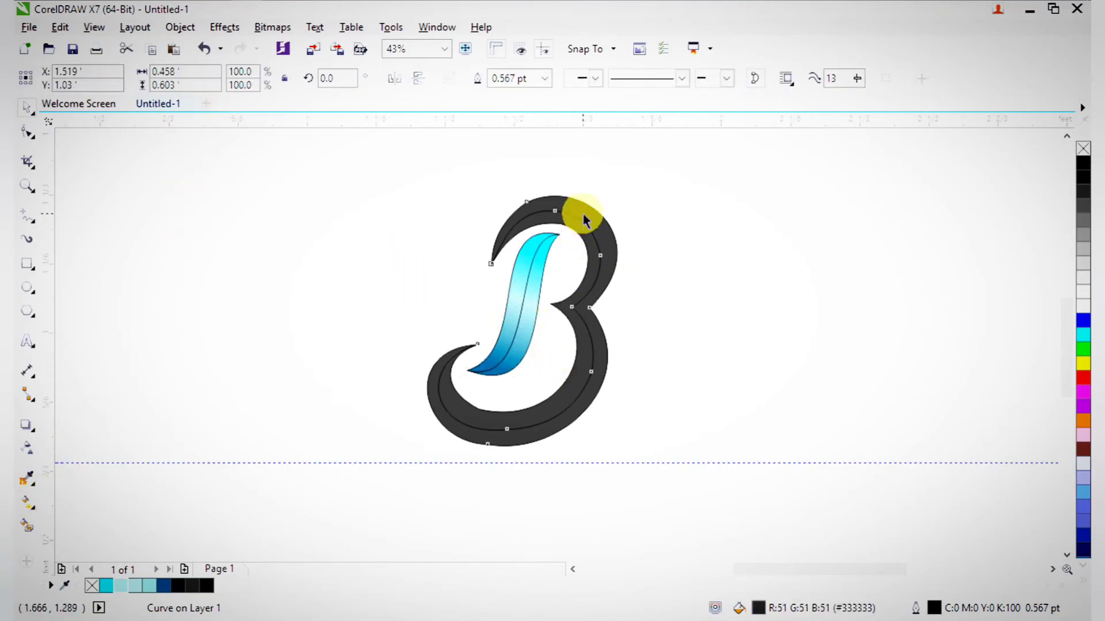
key(space)
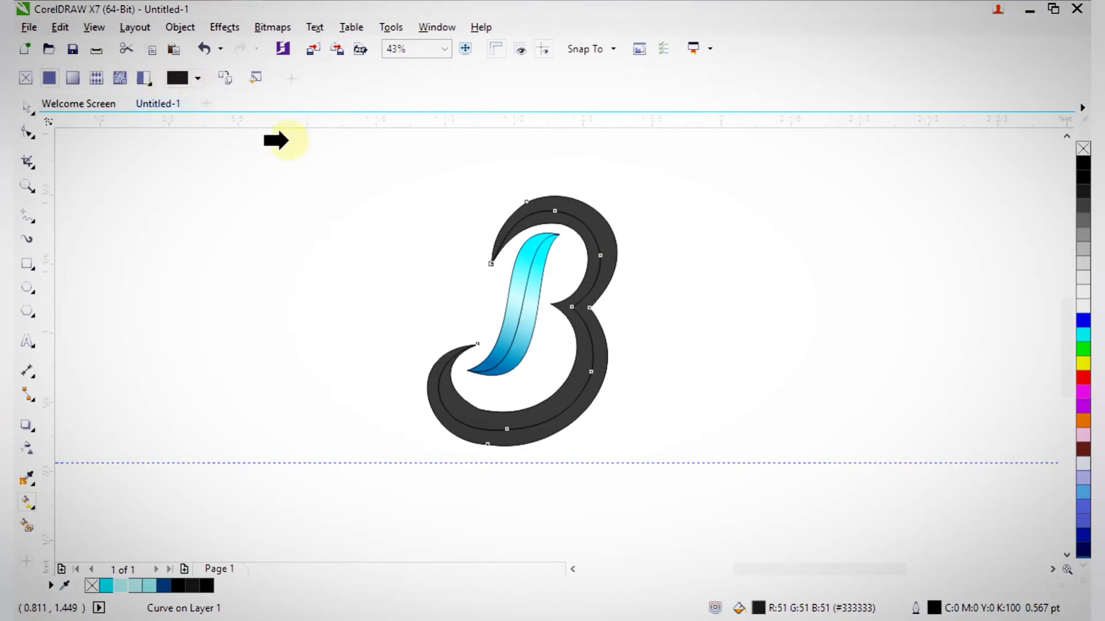
click(499, 351)
key(space)
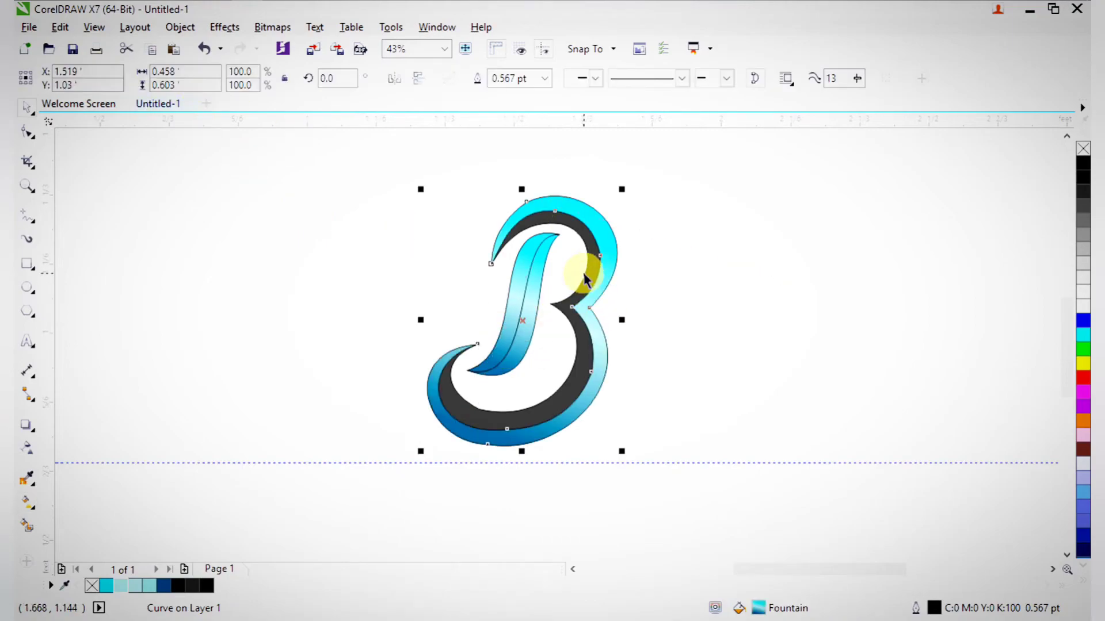
click(588, 264)
key(space)
click(234, 80)
click(513, 342)
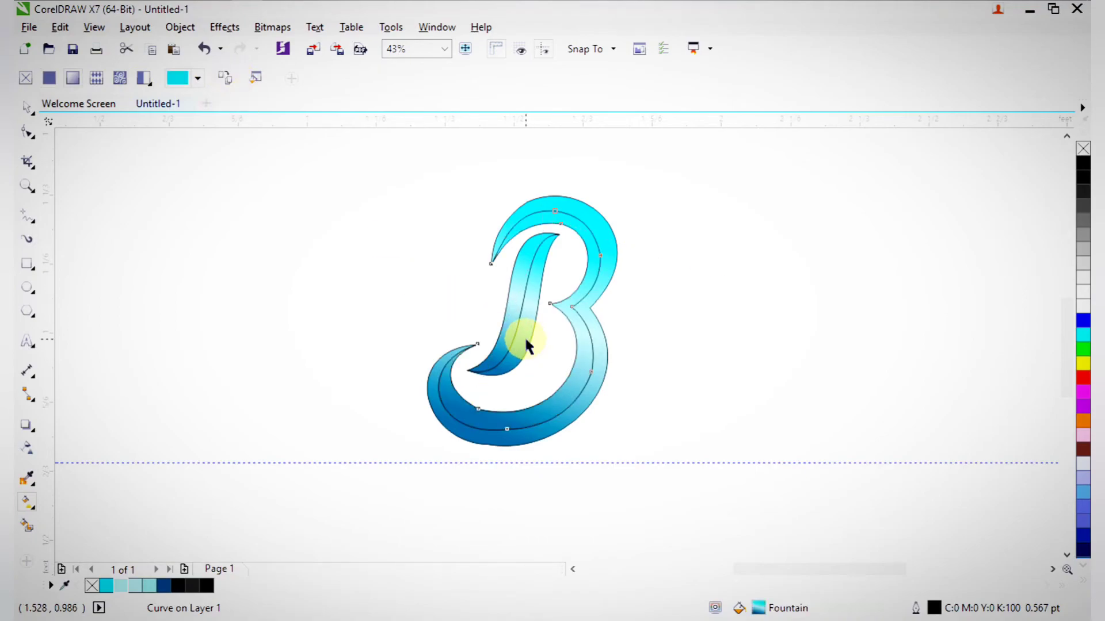
Reposition both bands' gradients to run from cyan beside the lower bowl's right edge to dark blue beyond the lower-left tail
key(space)
key(space)
drag(551, 218, 611, 357)
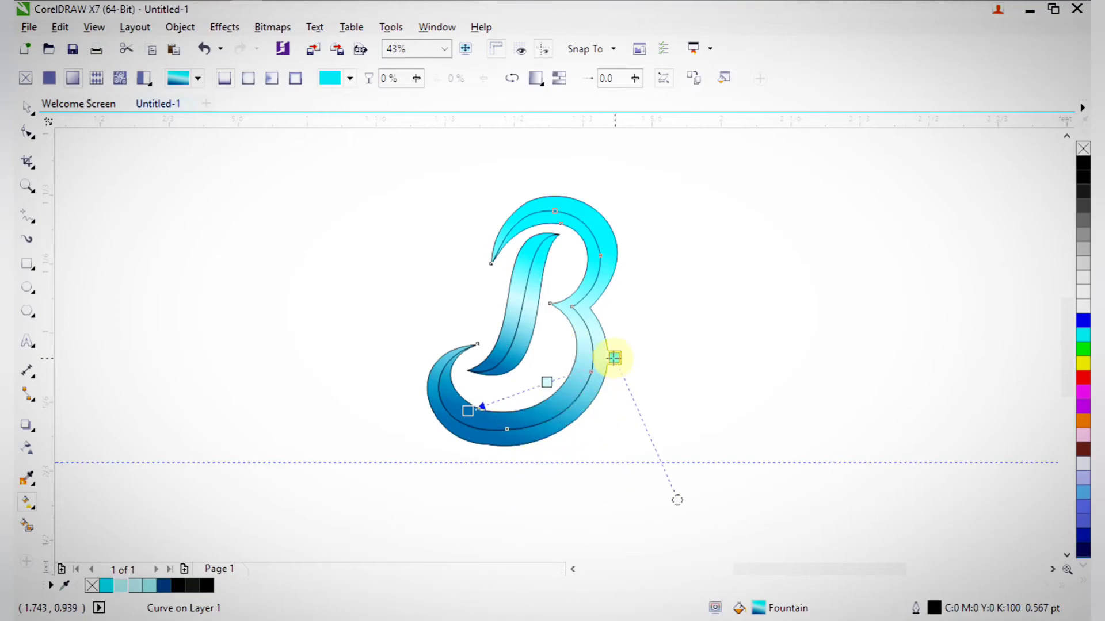
drag(464, 409, 373, 452)
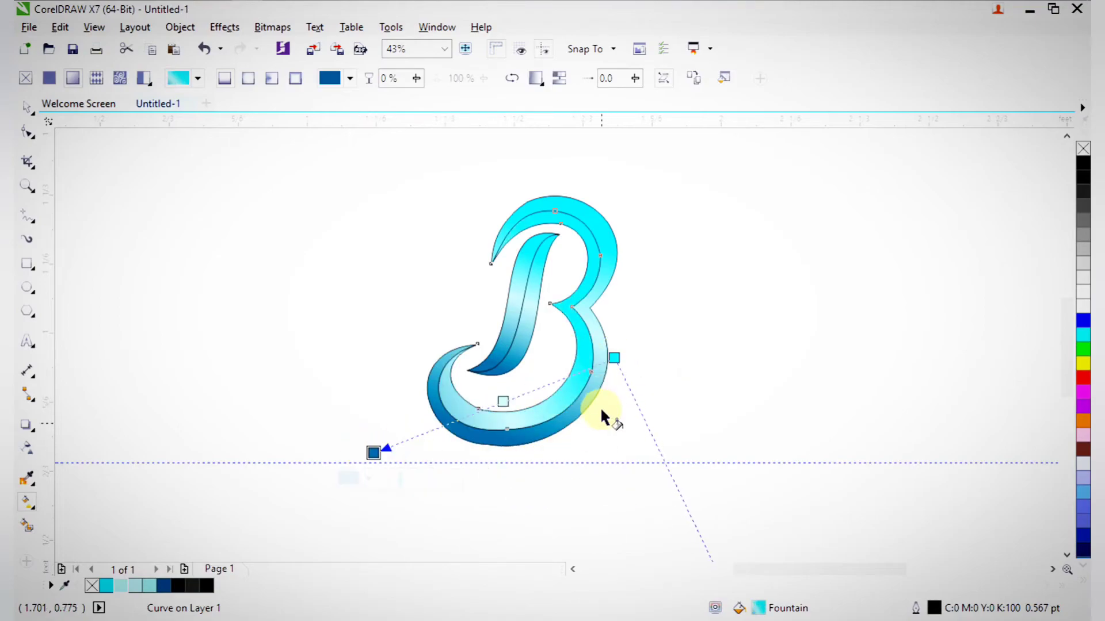
drag(614, 358, 618, 350)
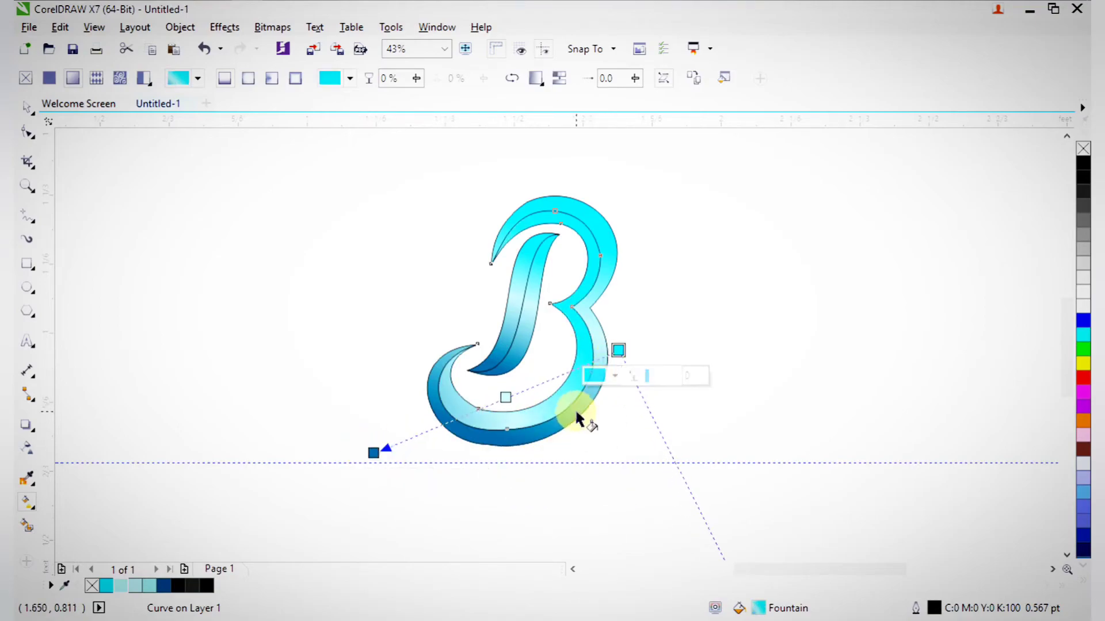
click(581, 415)
drag(561, 205, 628, 349)
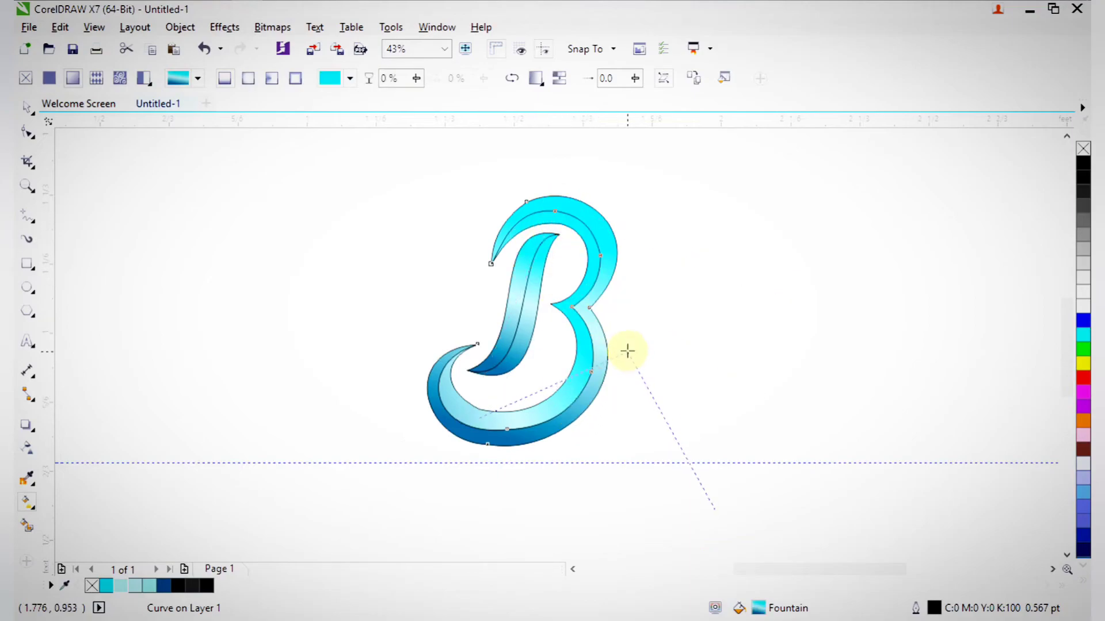
drag(462, 426, 371, 464)
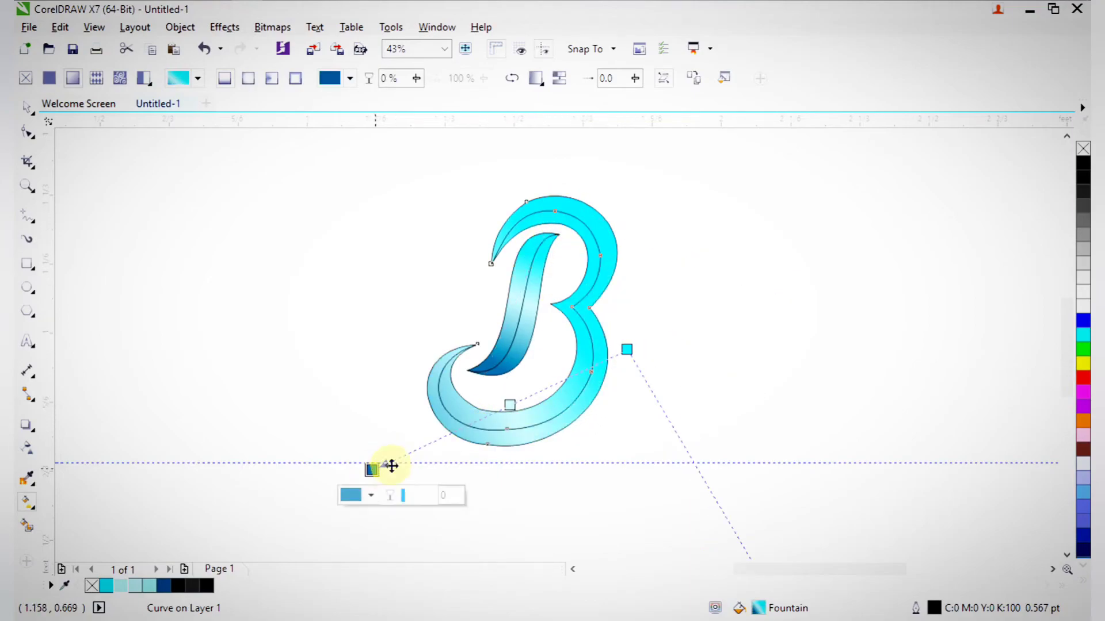
key(space)
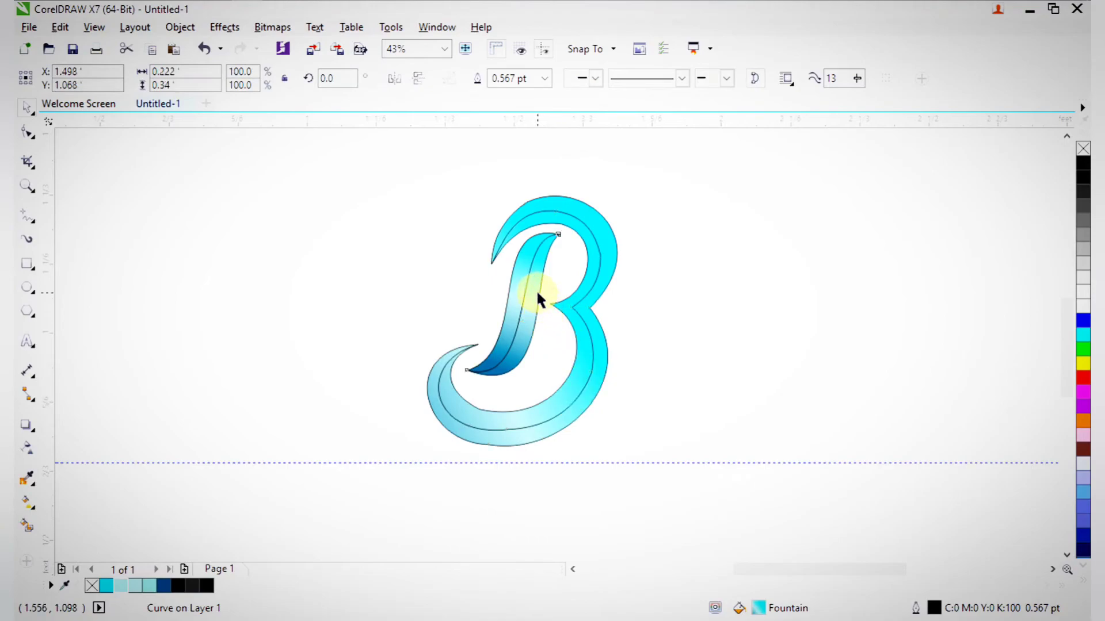
Remove the outlines from all the shapes of the gradient-filled B
click(364, 188)
scroll(346, 240, down, 4)
drag(343, 181, 452, 334)
right_click(1083, 164)
right_click(1083, 149)
click(804, 271)
Draw a rectangle about 0.854 by 0.88 ft around the B, fill it black and send it behind the letter
key(F2)
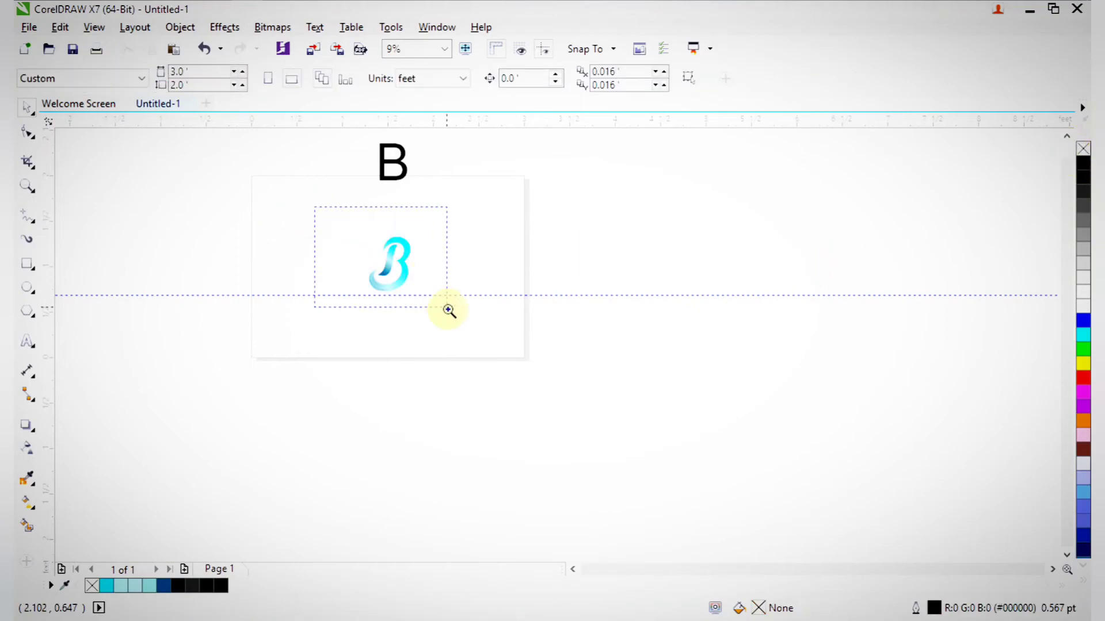
drag(447, 309, 454, 324)
key(F2)
mouse_move(425, 139)
mouse_down()
mouse_move(695, 553)
mouse_move(740, 554)
mouse_up()
click(27, 264)
drag(421, 201, 700, 488)
click(1083, 165)
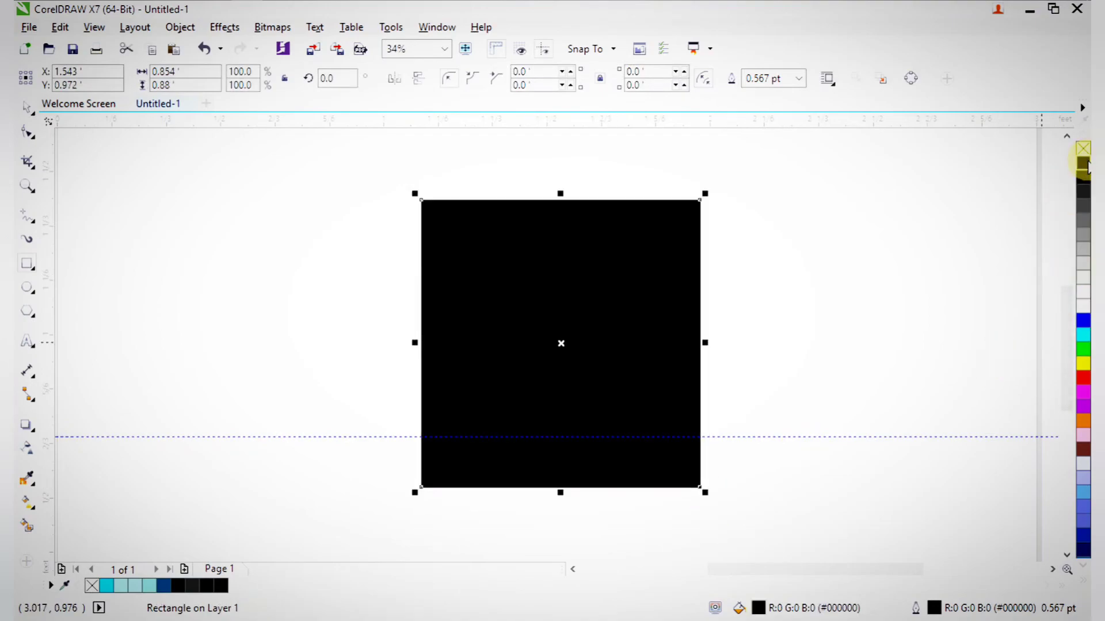
key(shift+Page_Down)
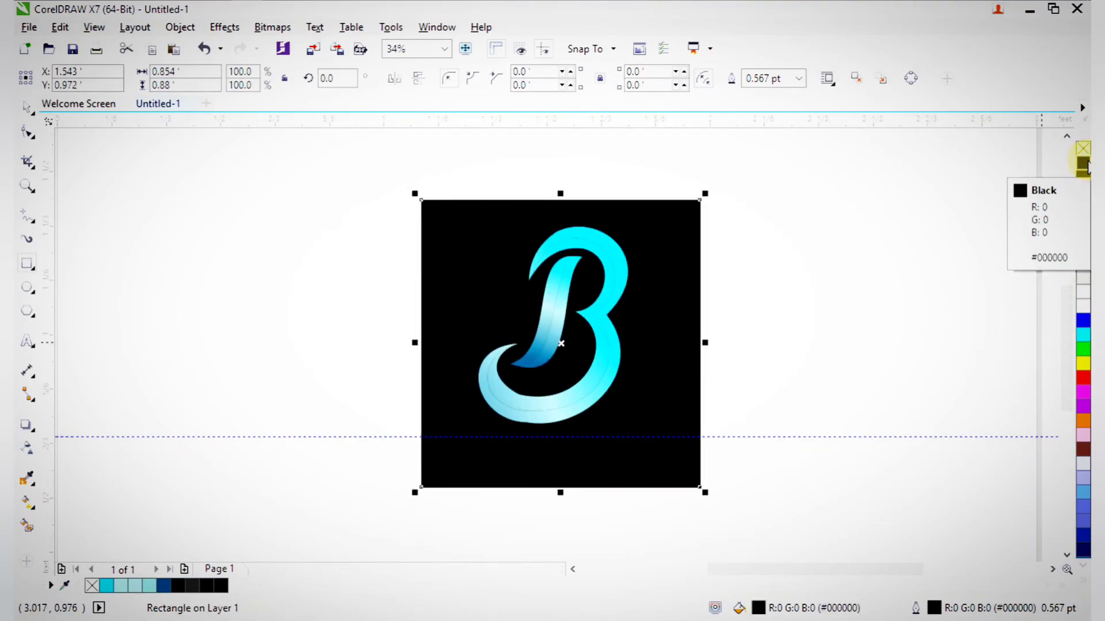
Add a light blue stop to the outer band's gradient between the cyan and pale stops, and reposition the gradient across the bowls
key(F2)
drag(351, 182, 685, 462)
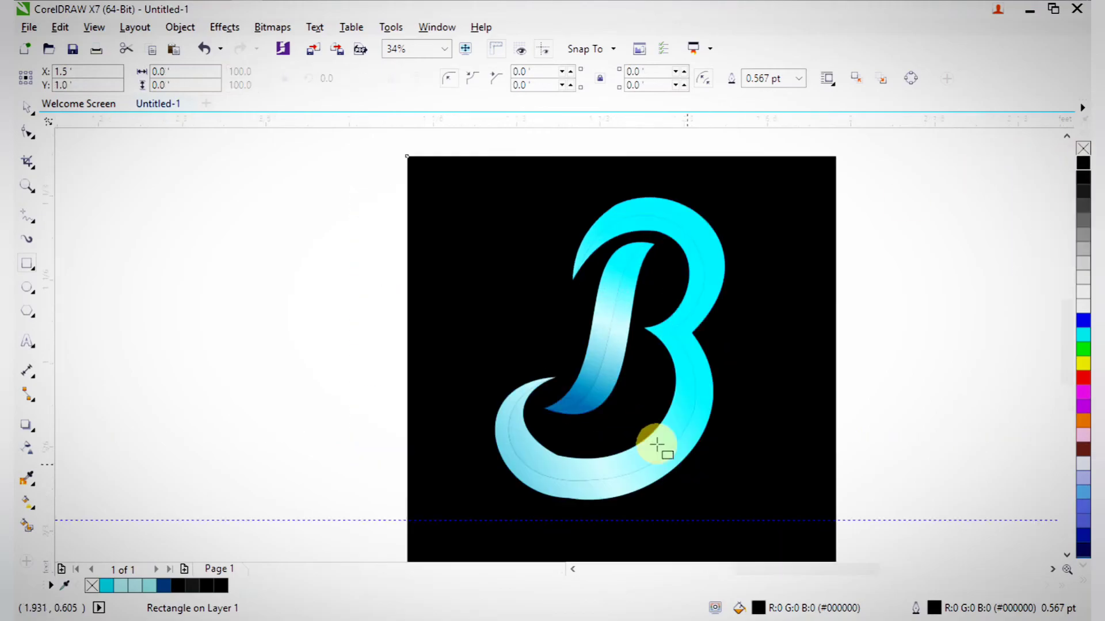
click(27, 107)
click(219, 293)
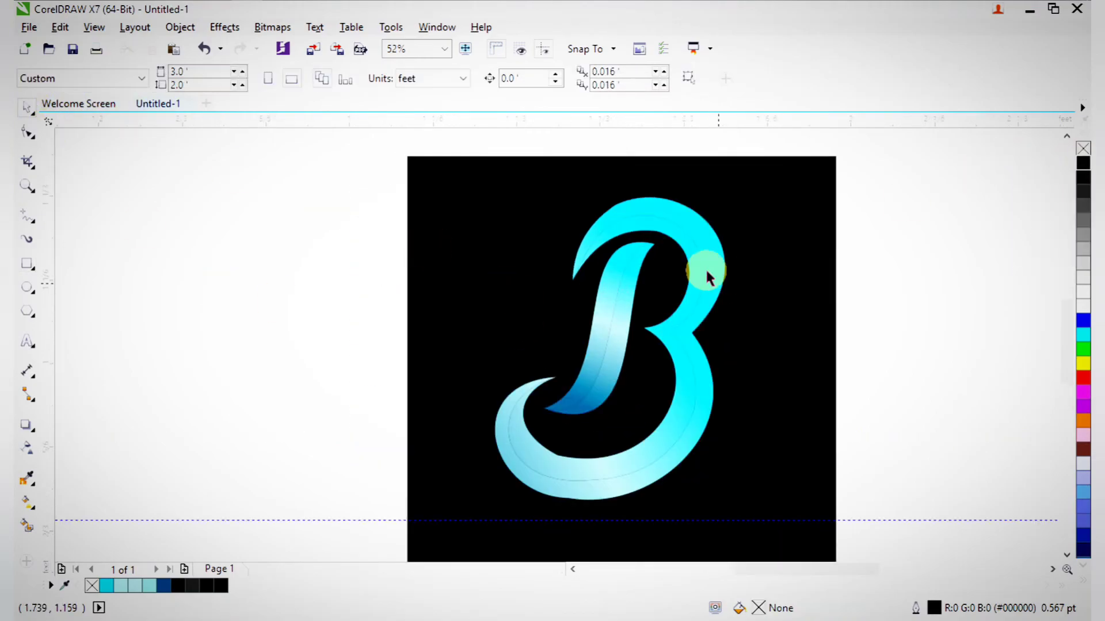
click(706, 271)
key(F6)
key(F2)
drag(508, 163, 783, 608)
key(g)
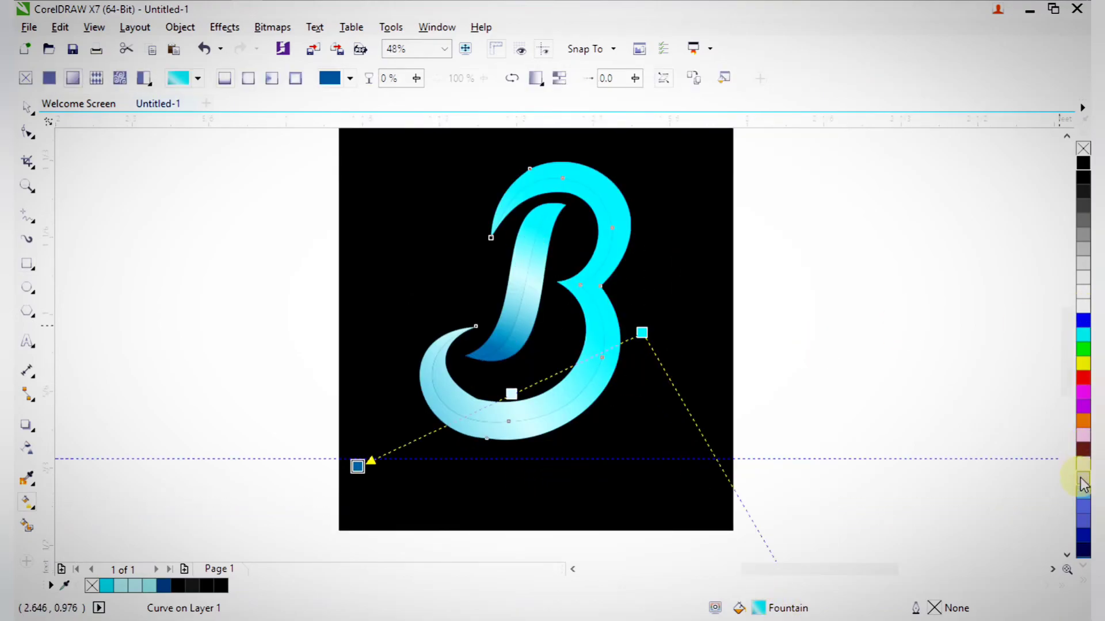
drag(617, 343, 560, 307)
click(628, 253)
key(space)
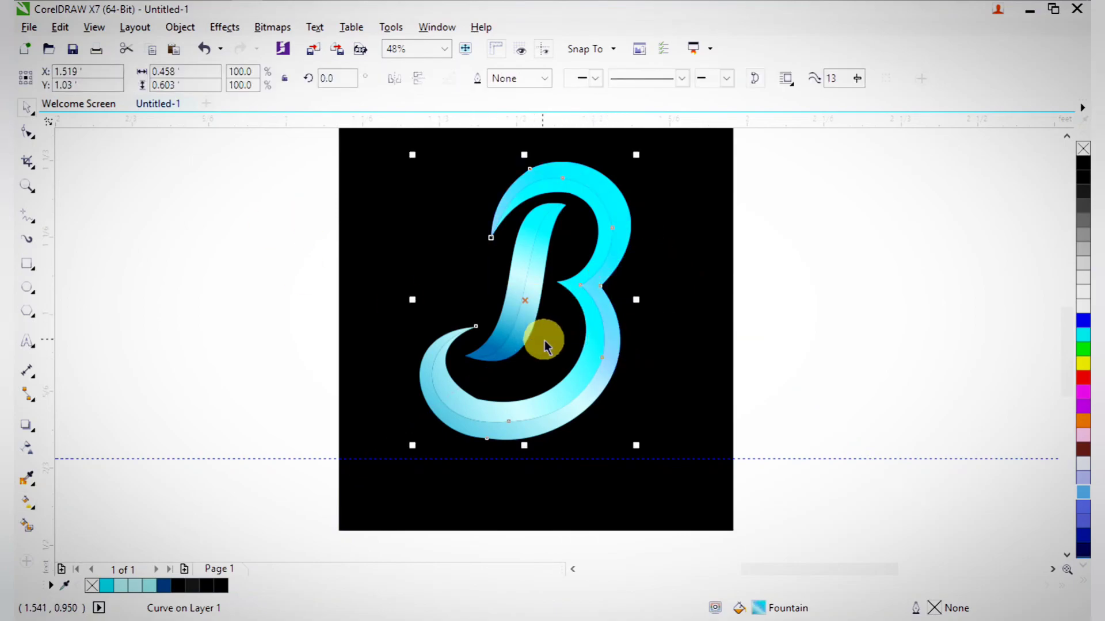
Copy the outer band's modified fountain fill to the inner band of the bowls
click(588, 354)
key(g)
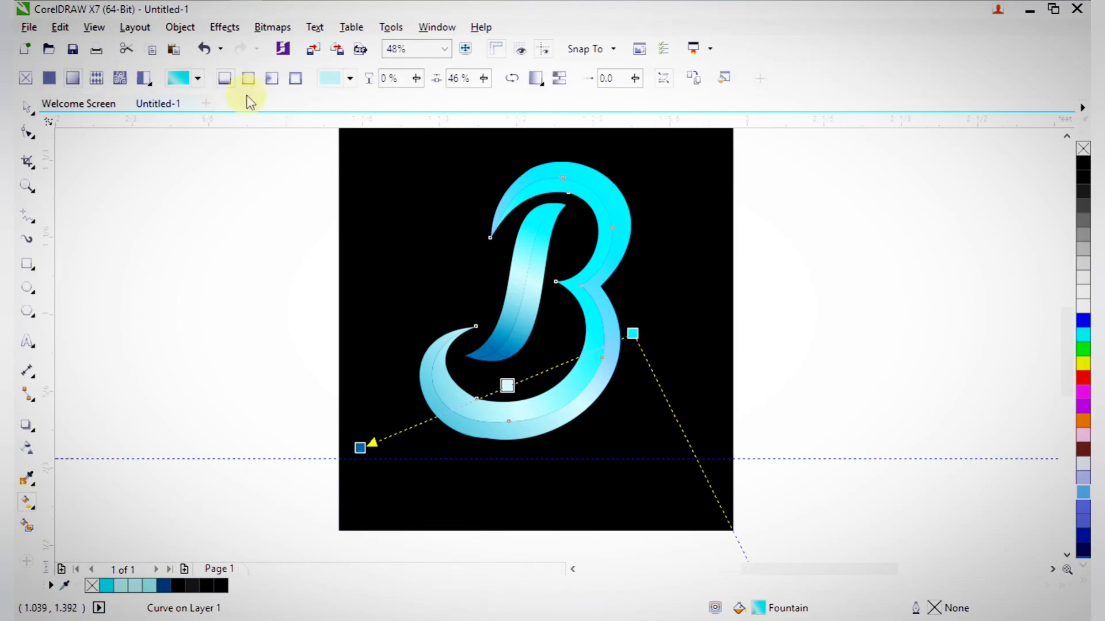
click(688, 86)
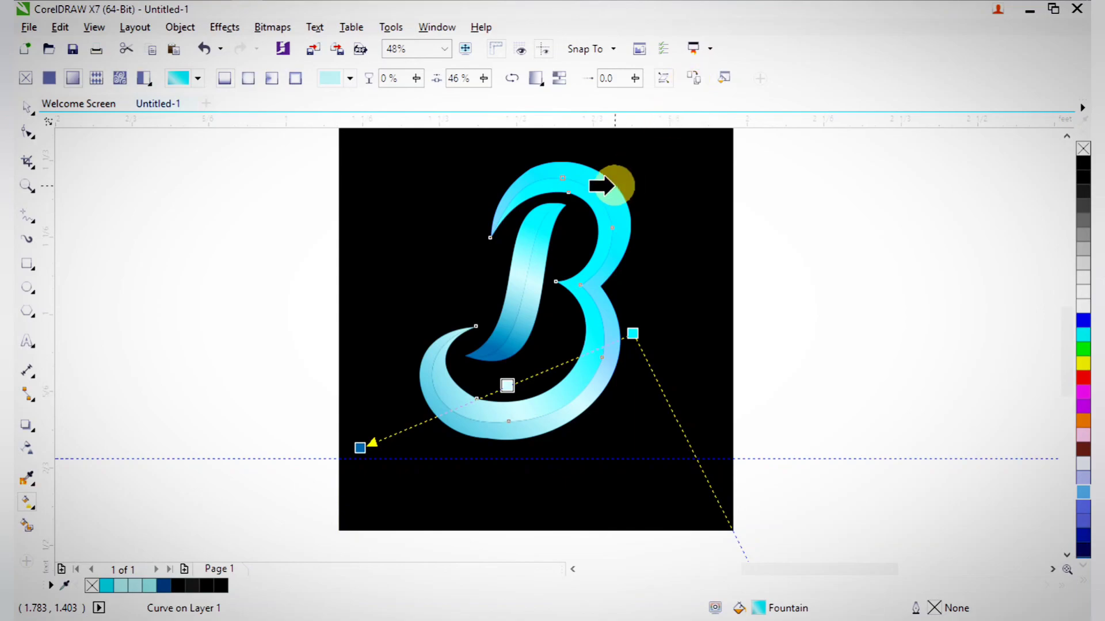
click(619, 196)
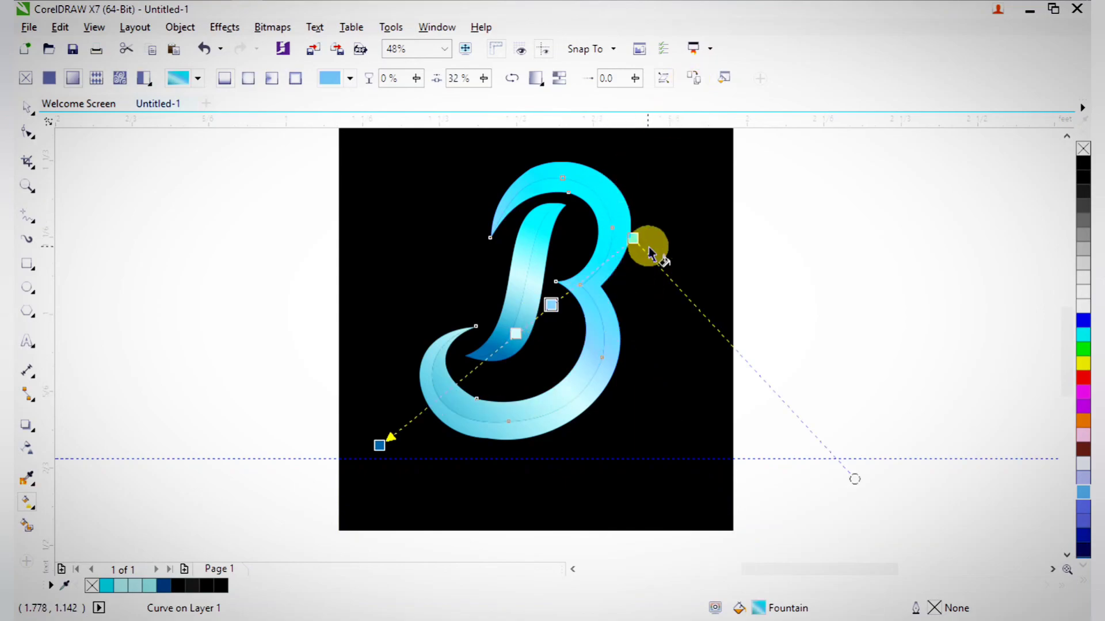
Reverse the inner band's gradient so it runs from cyan at the lower-left tail to dark blue at the top of the upper bowl
drag(633, 239, 536, 436)
drag(381, 444, 583, 156)
drag(536, 436, 447, 430)
drag(583, 158, 589, 176)
key(space)
scroll(633, 323, down, 2)
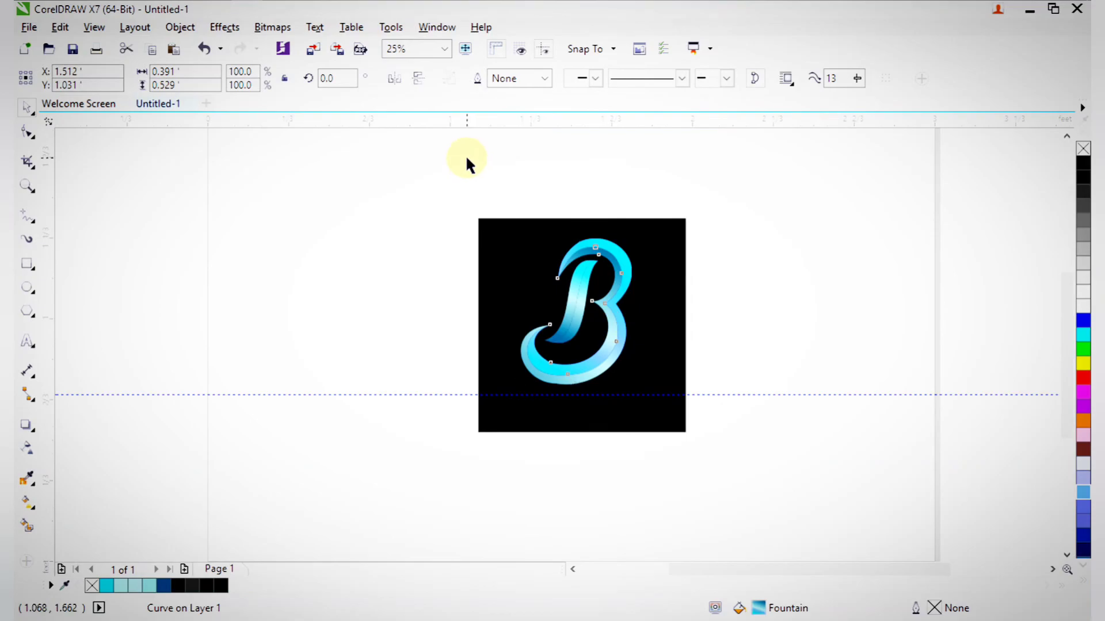
click(465, 154)
key(F2)
drag(389, 175, 718, 459)
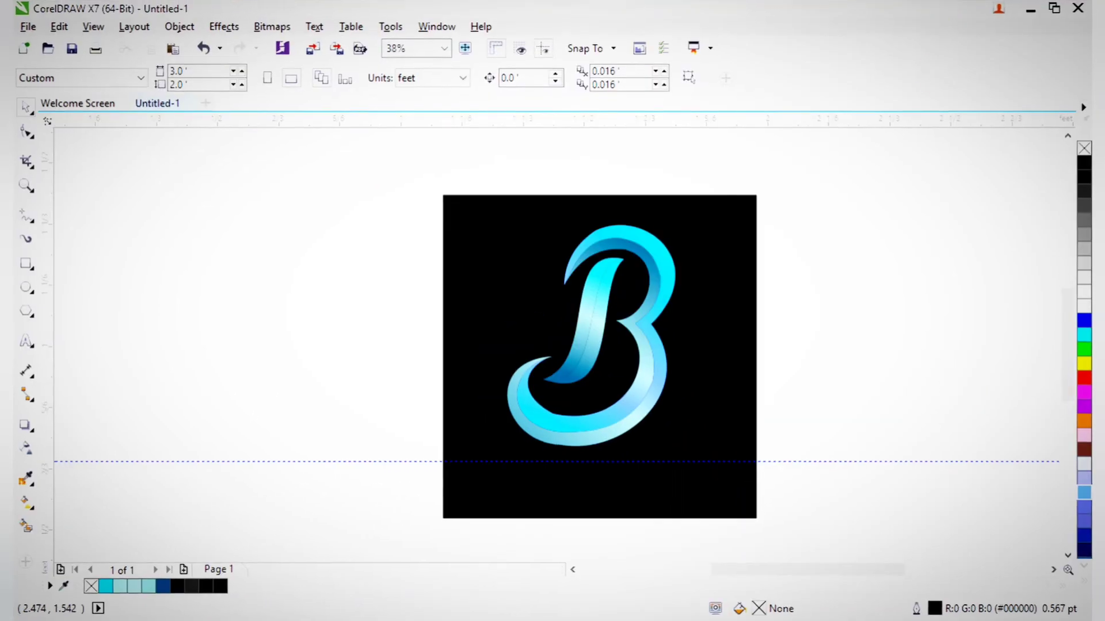